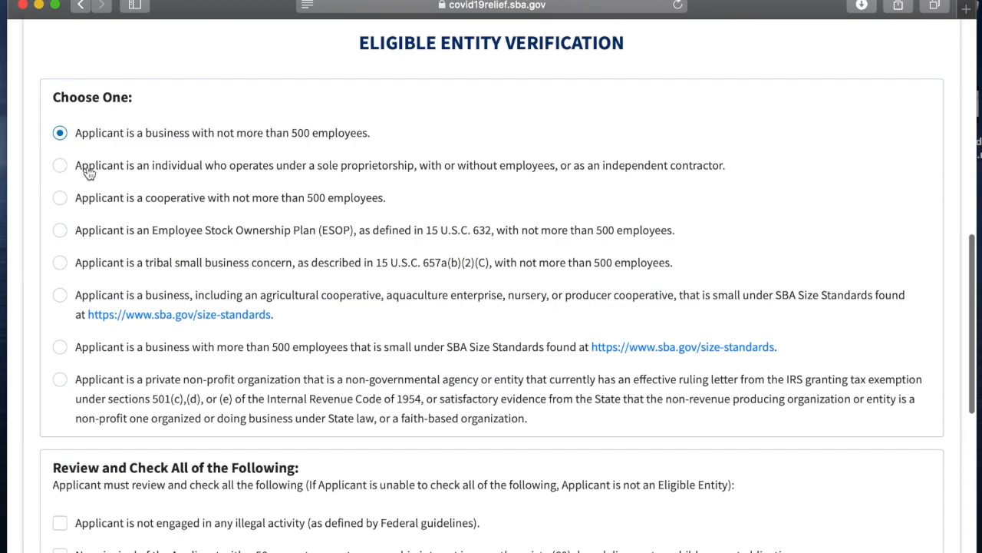
Step: Check all seven eligibility statements in the review list and continue to the business information form
scroll(100, 201, down, 1)
scroll(100, 202, down, 3)
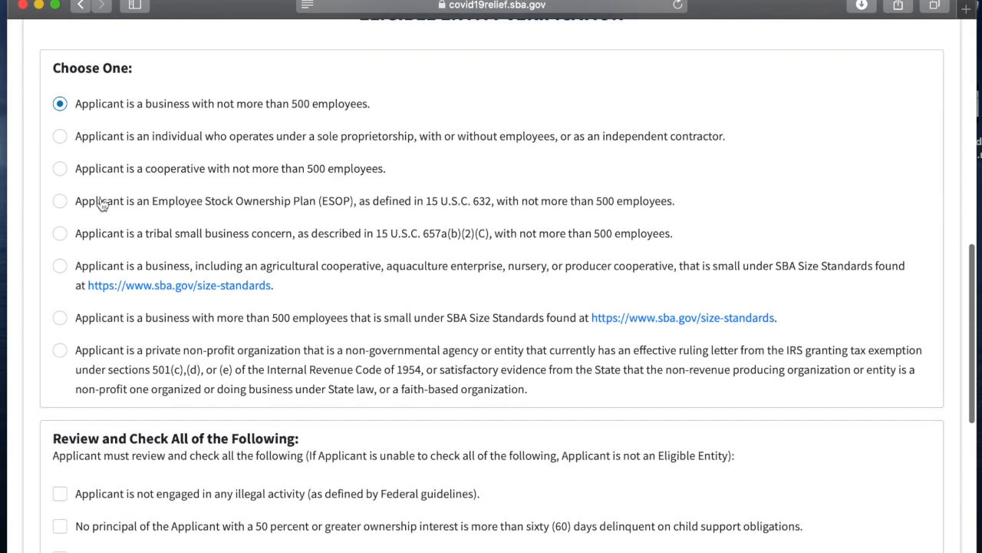
scroll(100, 204, down, 10)
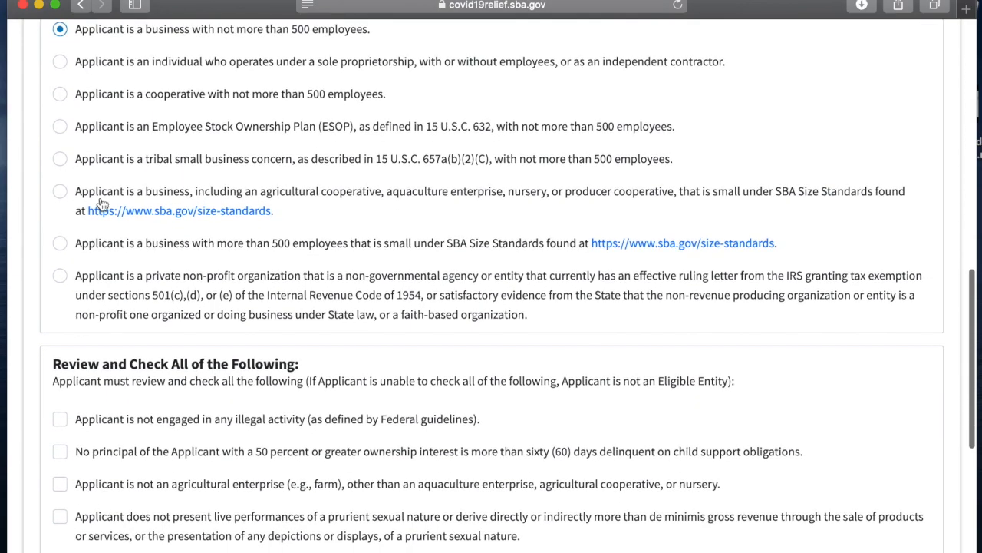
scroll(99, 203, down, 4)
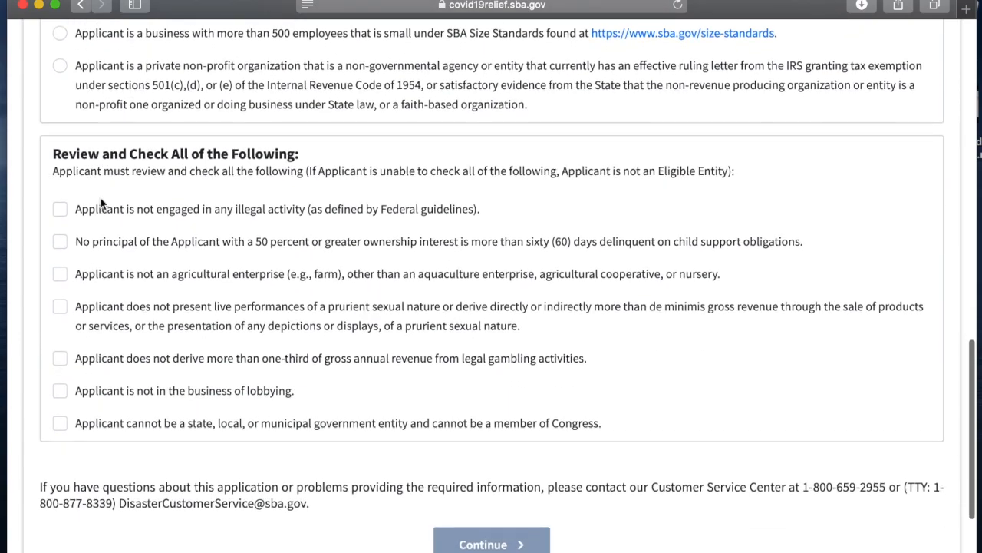
click(62, 168)
click(61, 198)
click(61, 232)
click(59, 264)
click(60, 315)
click(61, 349)
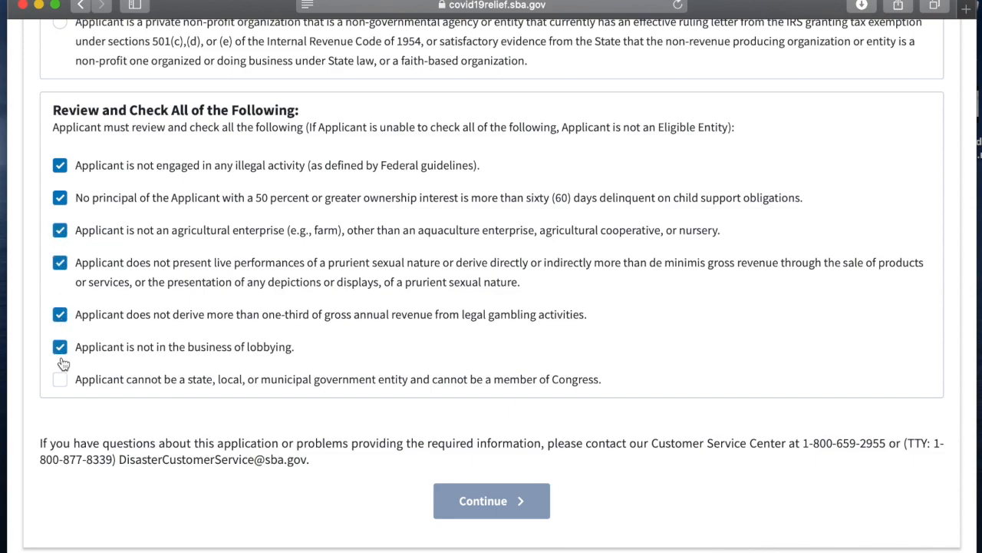
click(60, 379)
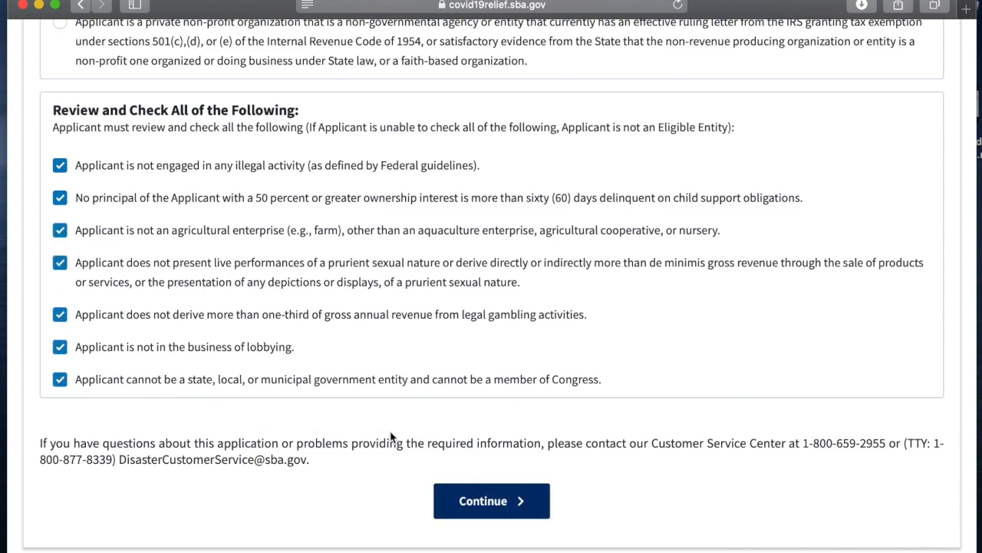
click(487, 501)
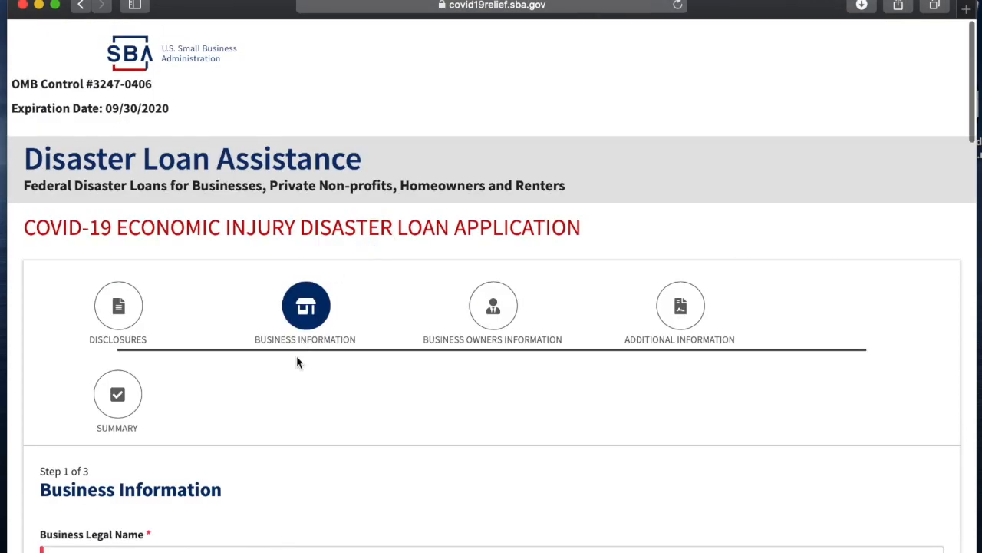
Step: Enter the owner's full name as both the business legal name and the trade name
scroll(297, 358, down, 5)
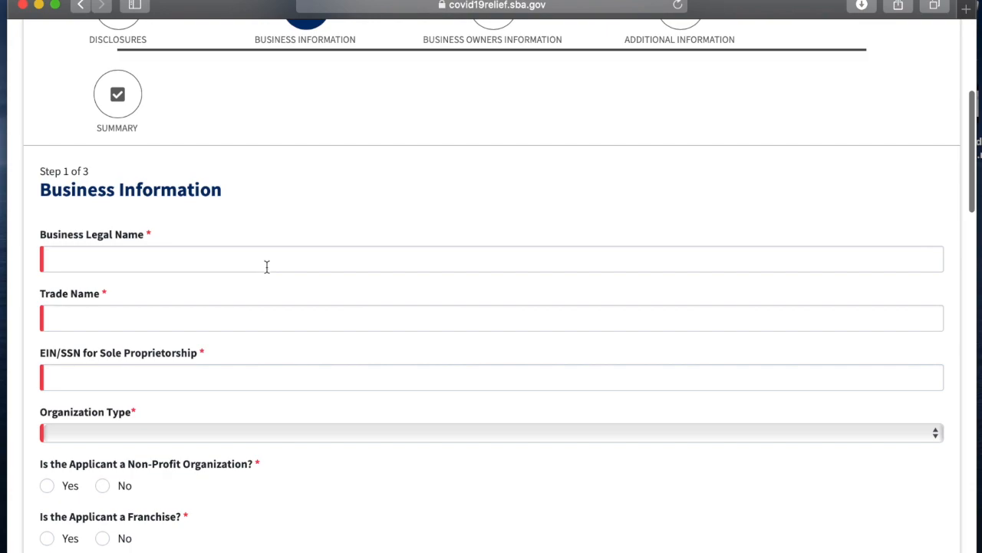
click(296, 259)
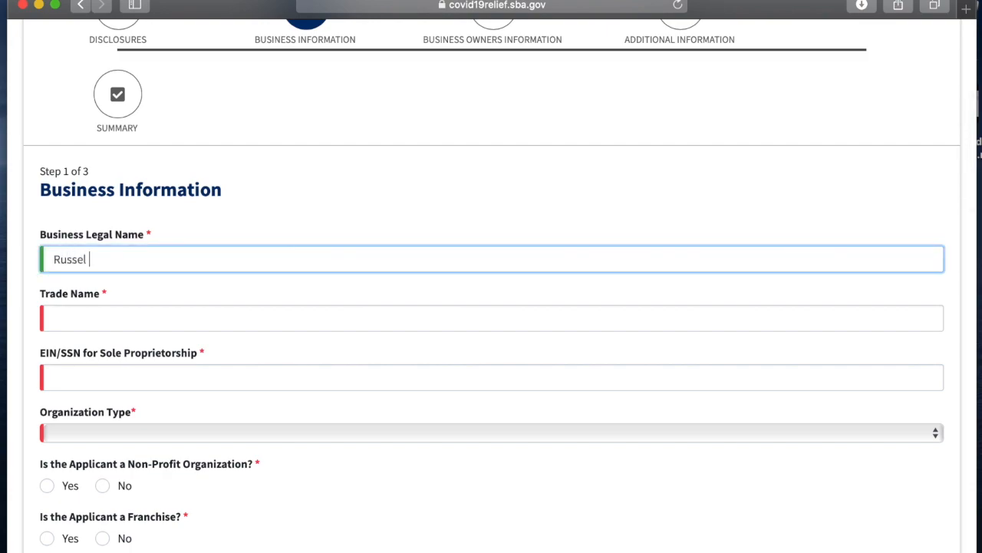
key(Tab)
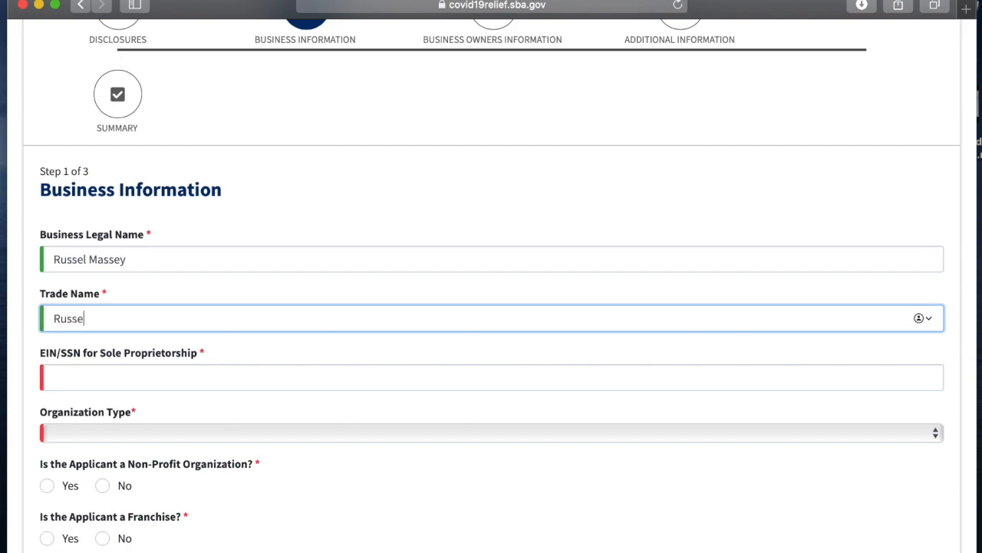
Step: Enter the EIN and set the organization type to Limited Liability Company
click(293, 386)
text(00-000000)
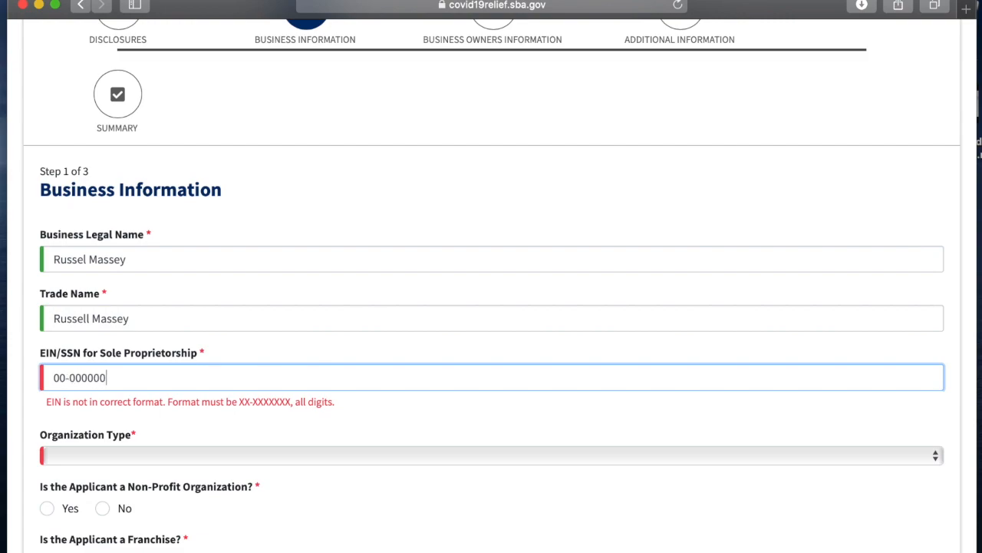
text(0)
click(288, 432)
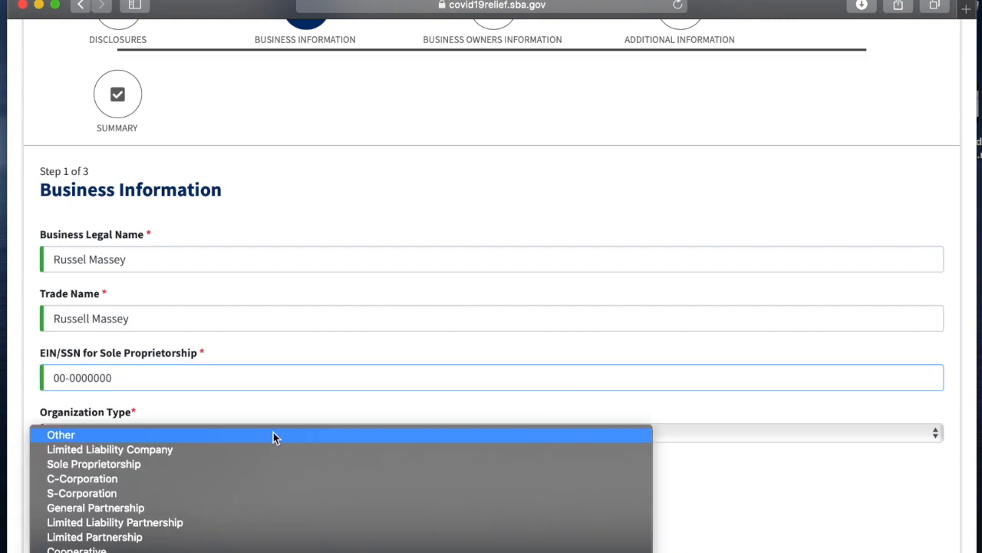
click(236, 449)
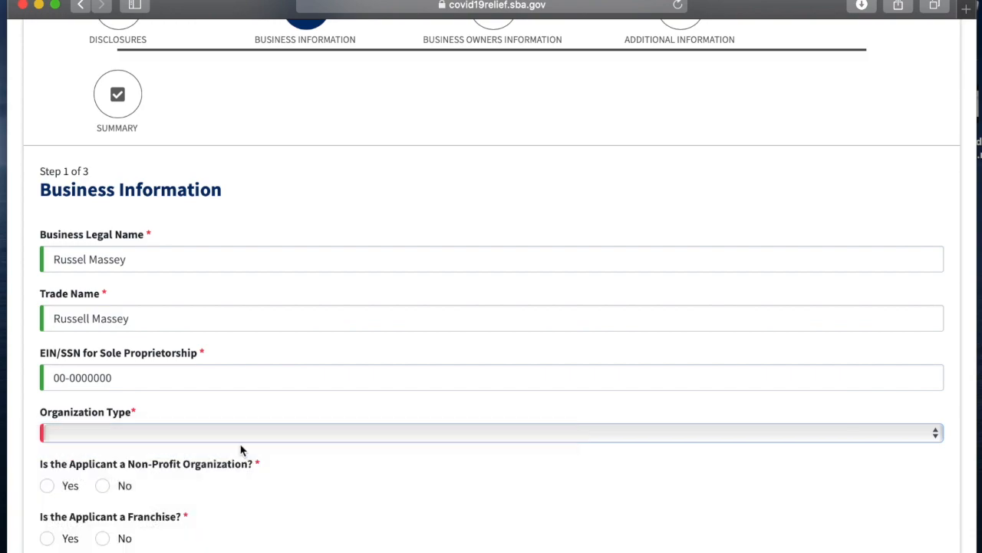
Step: Answer No to both the non-profit organization and franchise questions
scroll(240, 450, down, 3)
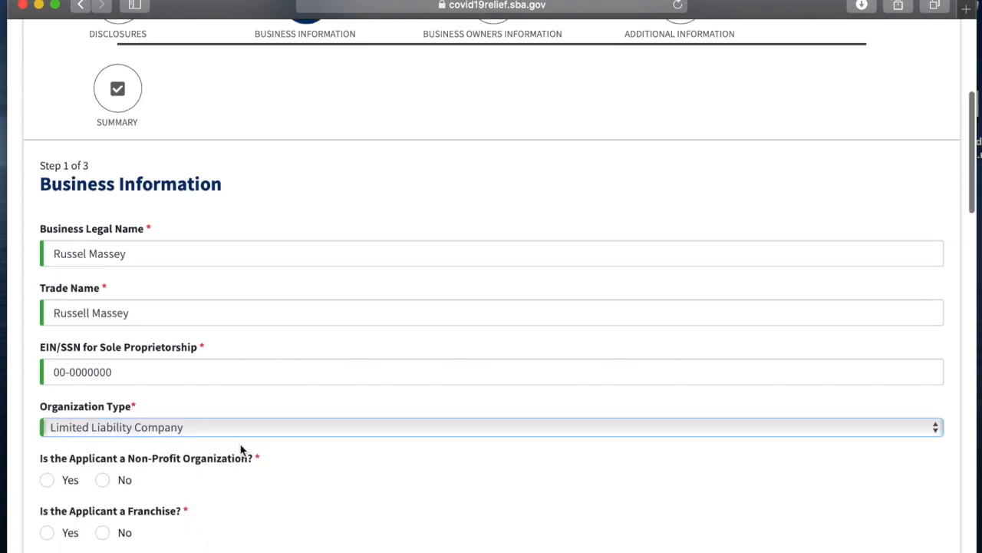
scroll(241, 450, down, 2)
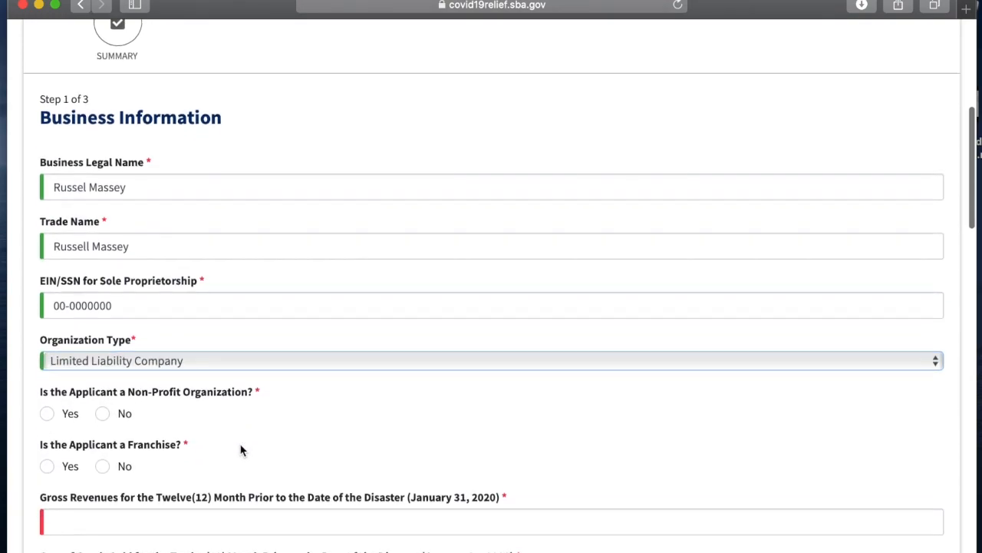
scroll(240, 450, down, 1)
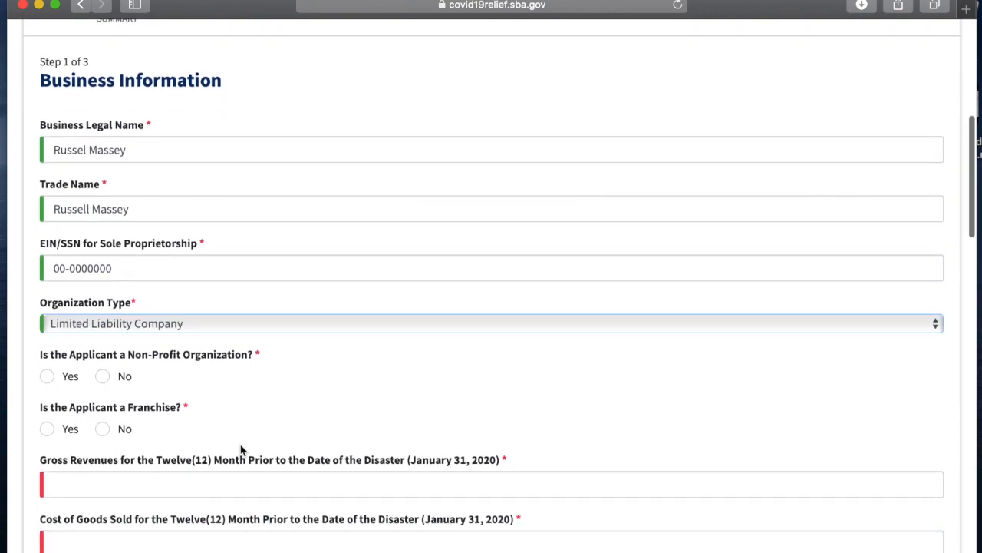
click(103, 365)
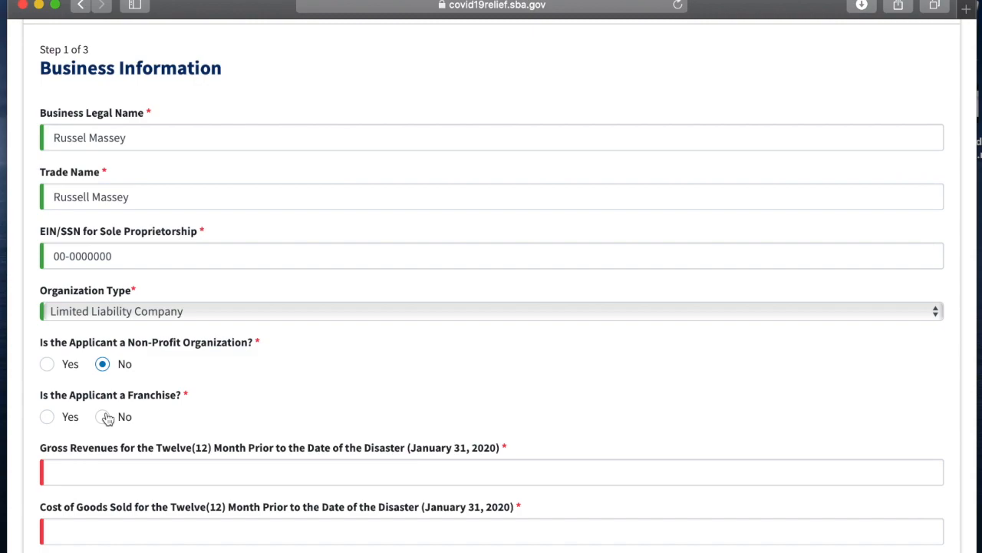
click(107, 417)
Step: Enter gross revenues of 10000 and cost of goods sold of 1000 for the prior twelve months
scroll(171, 438, down, 2)
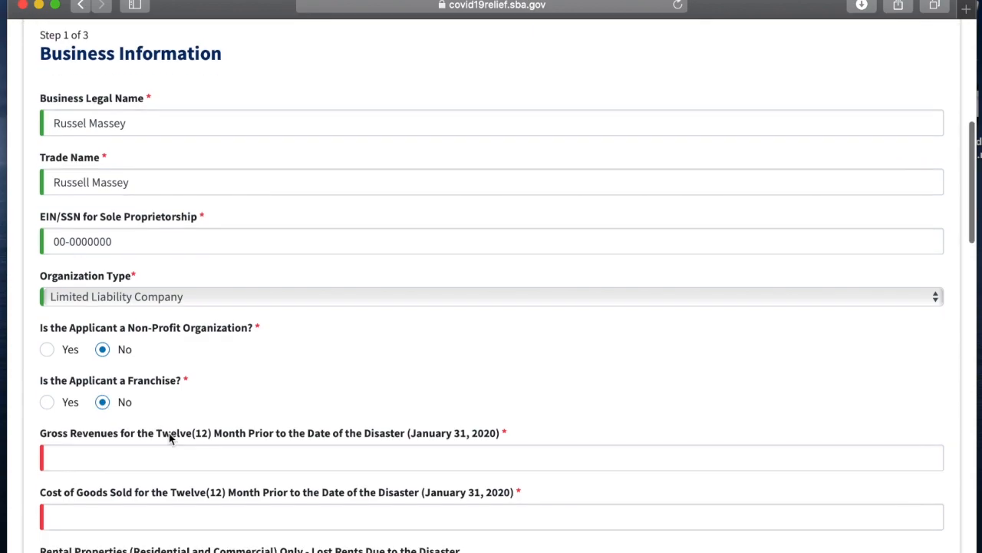
scroll(170, 437, down, 3)
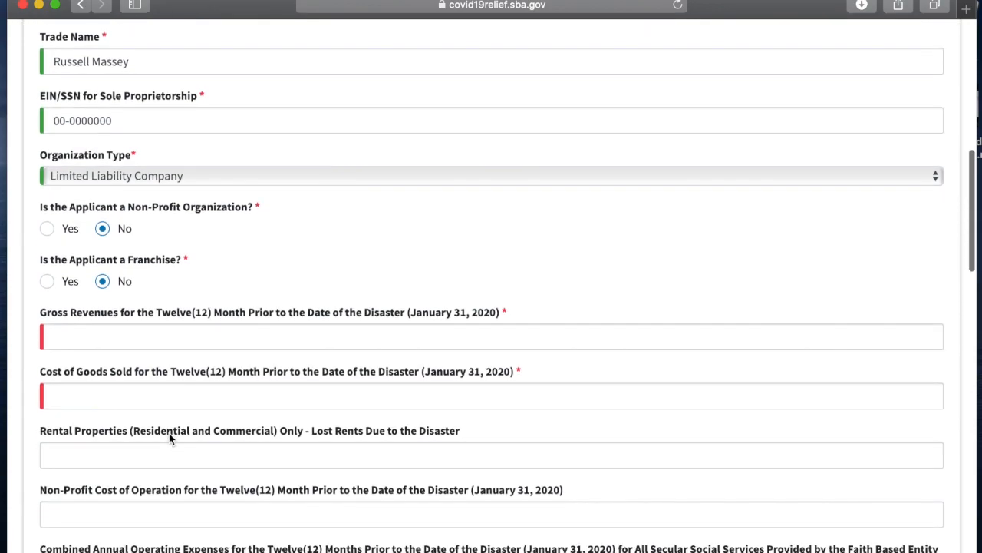
scroll(171, 329, down, 3)
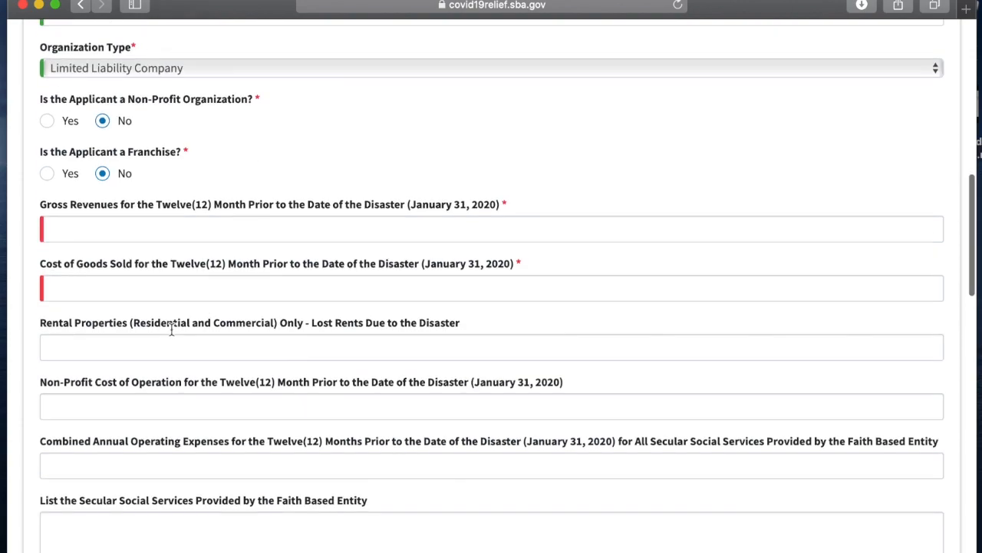
click(179, 217)
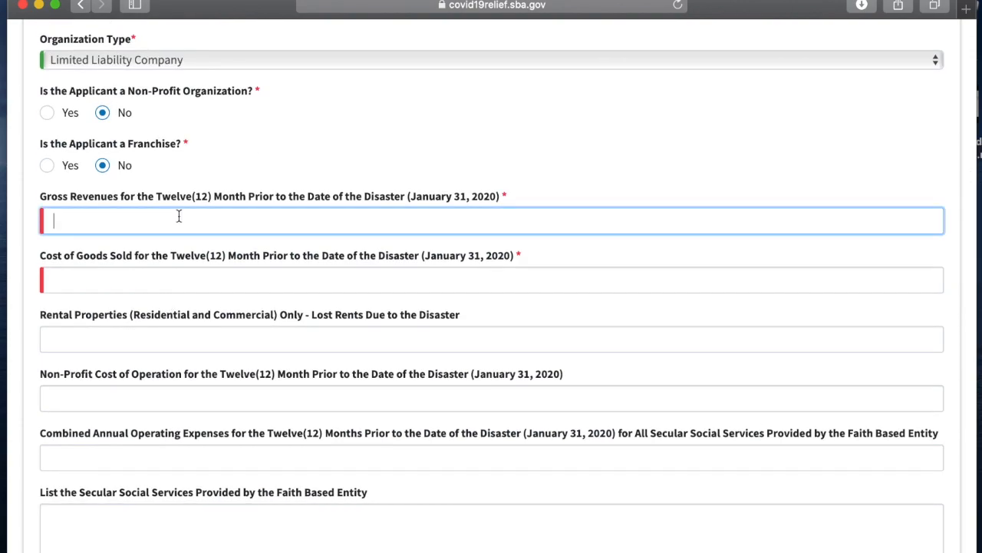
text(10000)
click(185, 268)
text(1000)
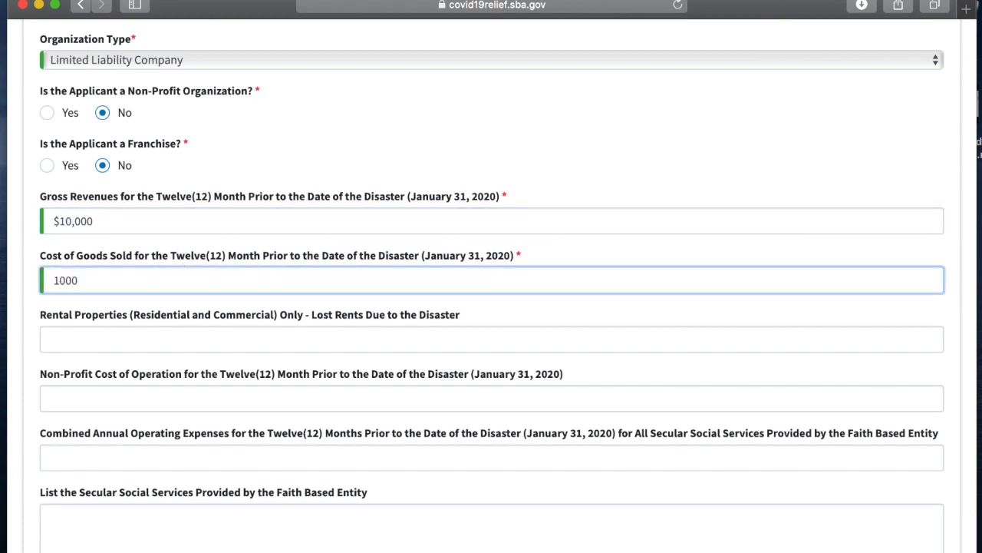
Step: Enter 0 for lost rents and for non-profit cost of operation
click(190, 333)
text(0)
click(185, 392)
text(0)
Step: Fill in the primary business street address
scroll(248, 394, down, 5)
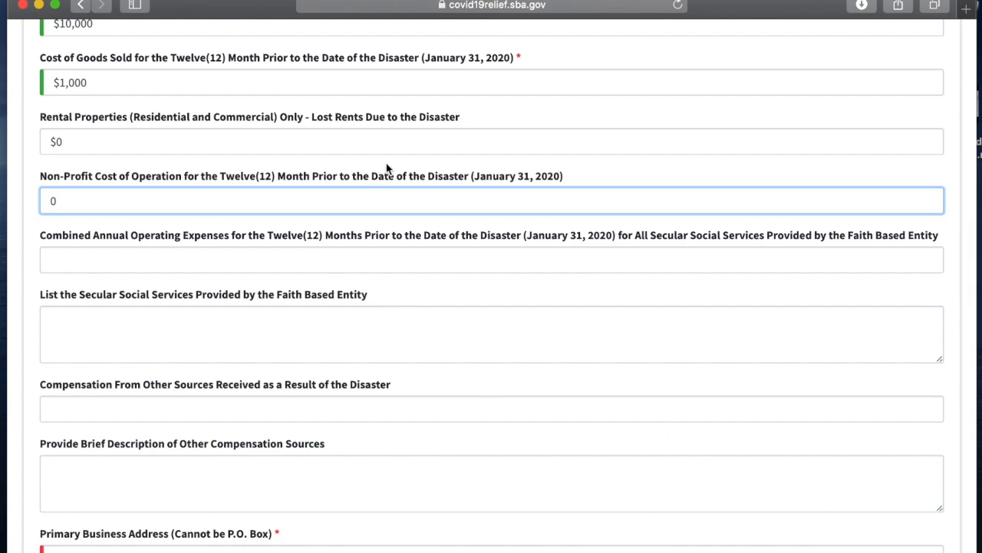
scroll(301, 381, down, 1)
scroll(301, 381, down, 6)
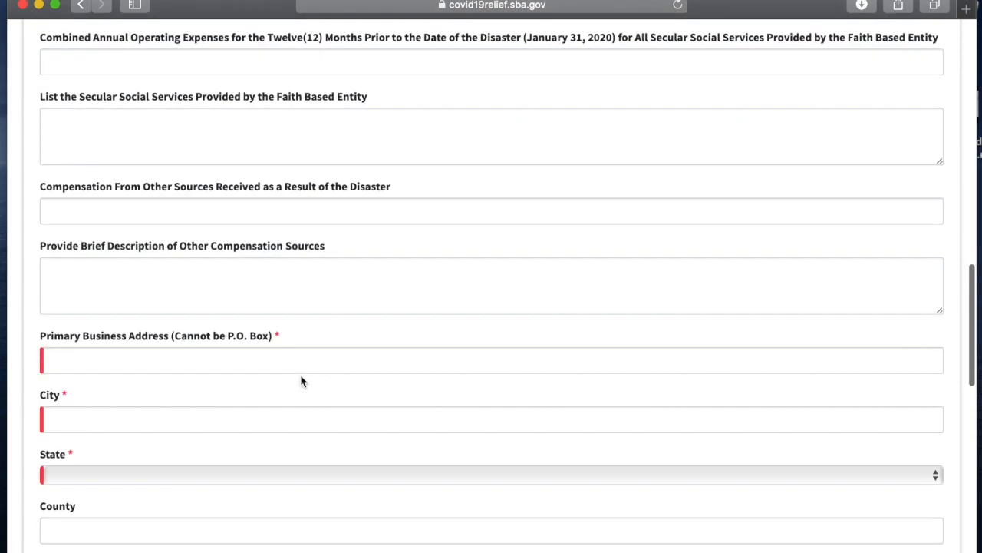
click(213, 245)
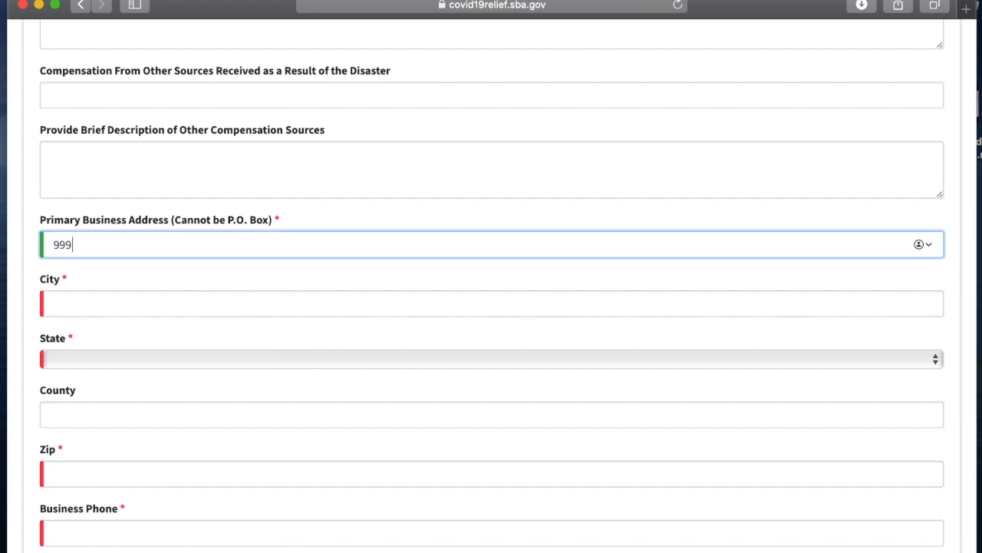
key(Tab)
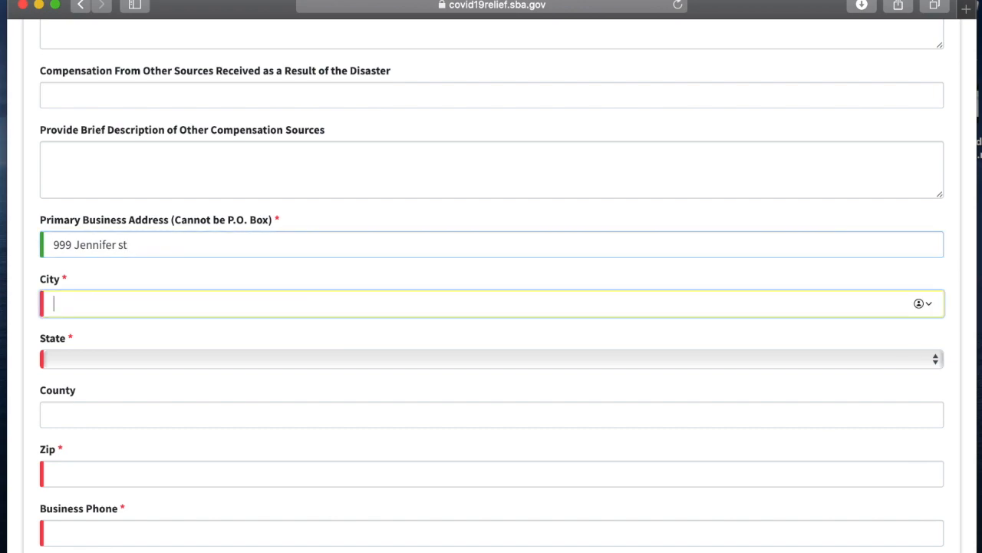
Step: Enter Salt Lake as the city and choose Utah as the state
text(Salt Lake)
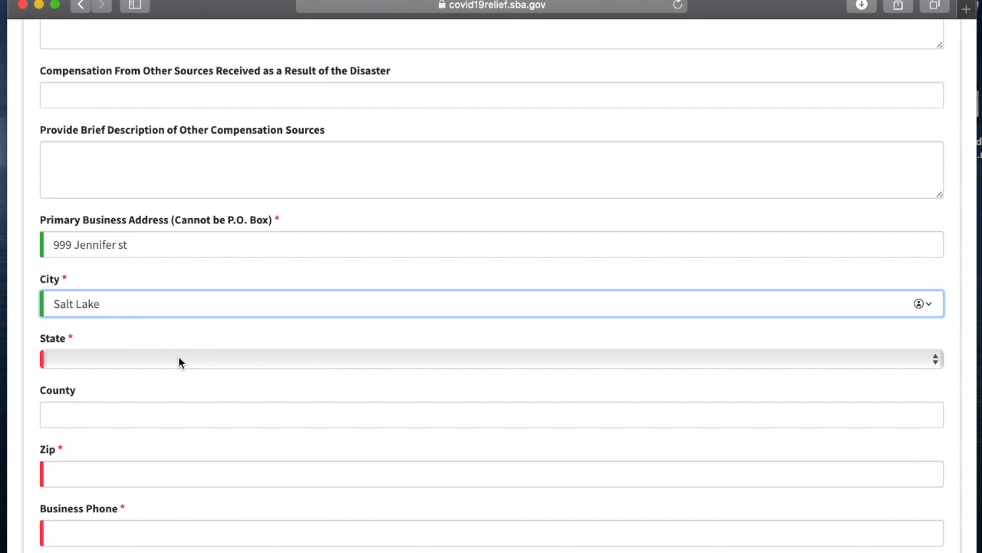
click(179, 357)
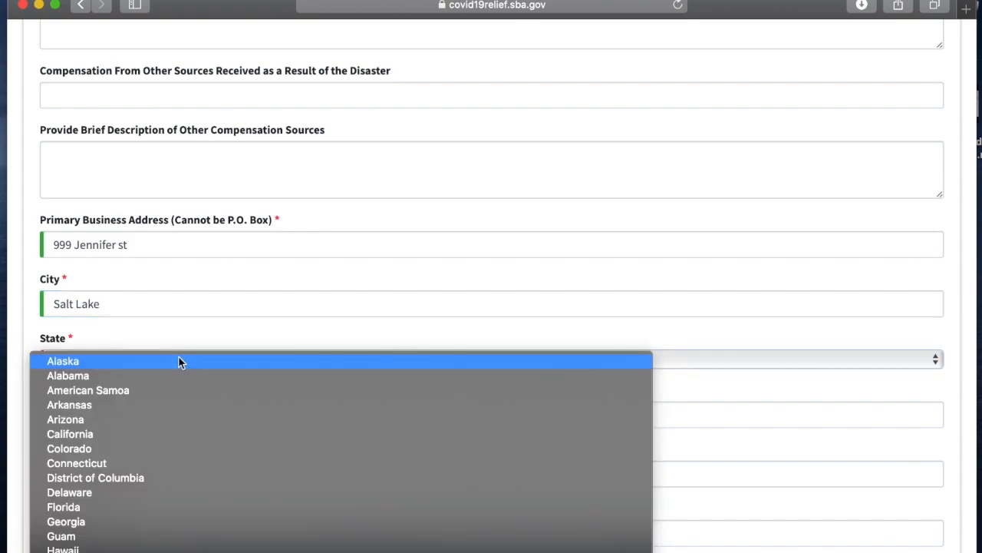
scroll(173, 410, down, 10)
click(144, 508)
Step: Enter salt lake as the county and fill in the business ZIP code
click(145, 421)
text(salt lake)
click(140, 479)
text(87456)
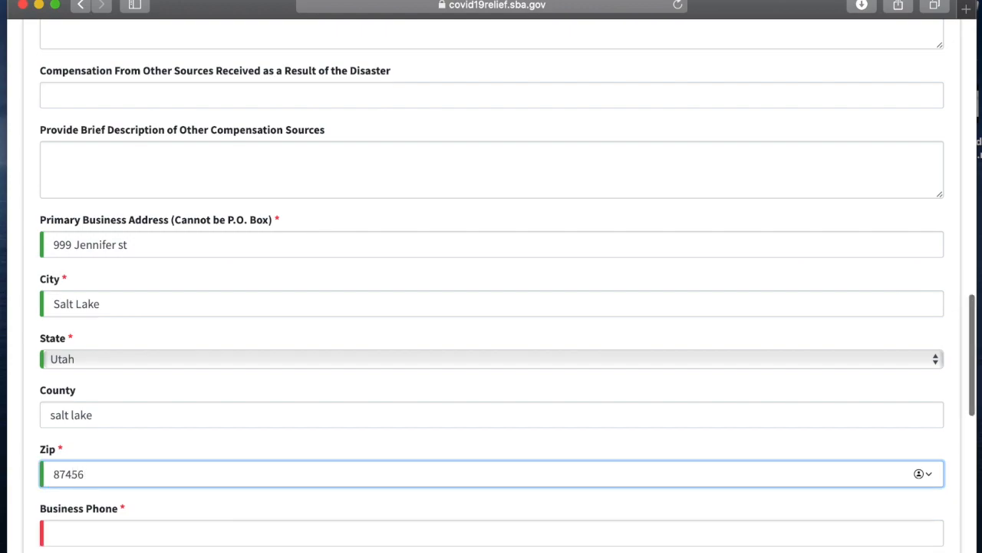
Step: Enter the business phone number
scroll(492, 307, down, 2)
scroll(491, 307, down, 3)
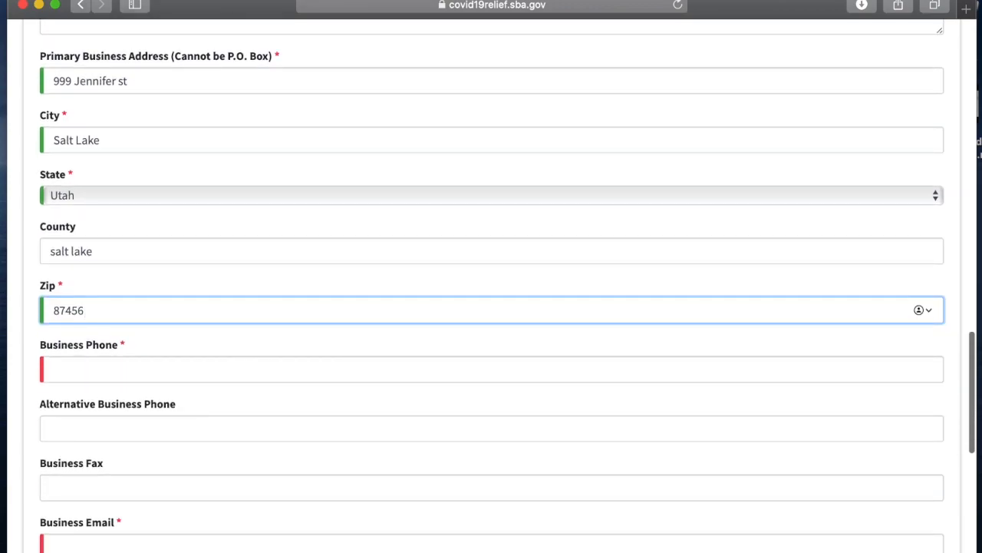
click(119, 305)
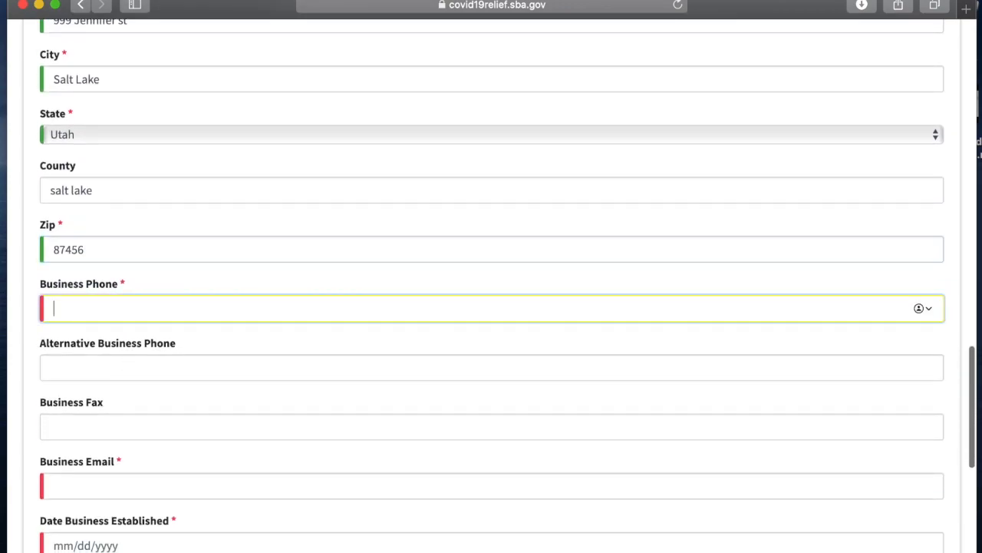
text(000)-000-0000)
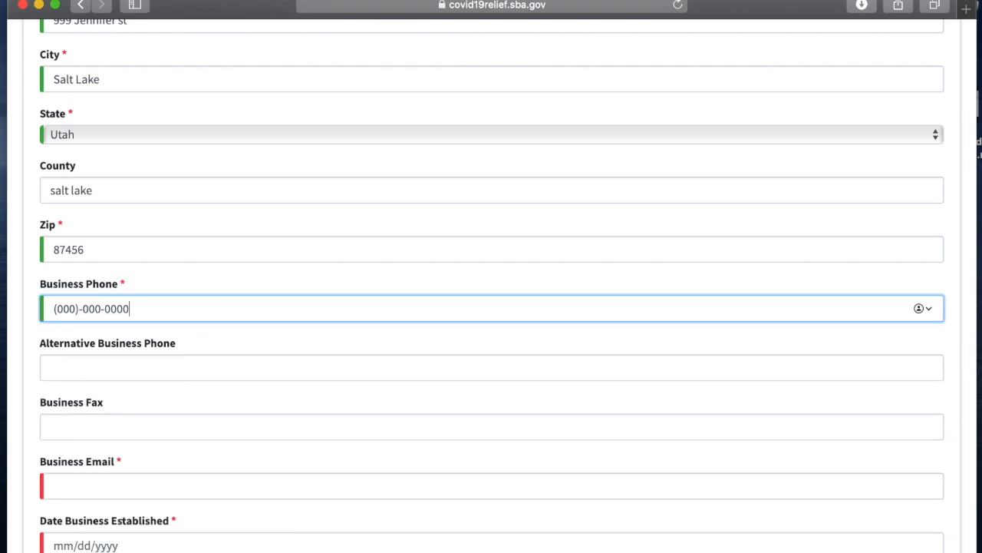
Step: Fill in the business e-mail address
scroll(137, 356, down, 4)
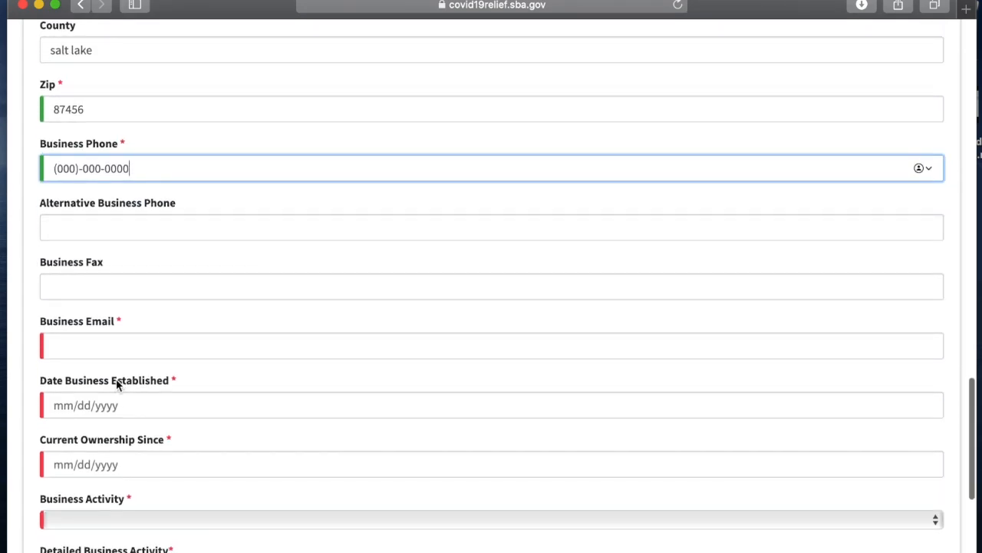
click(130, 346)
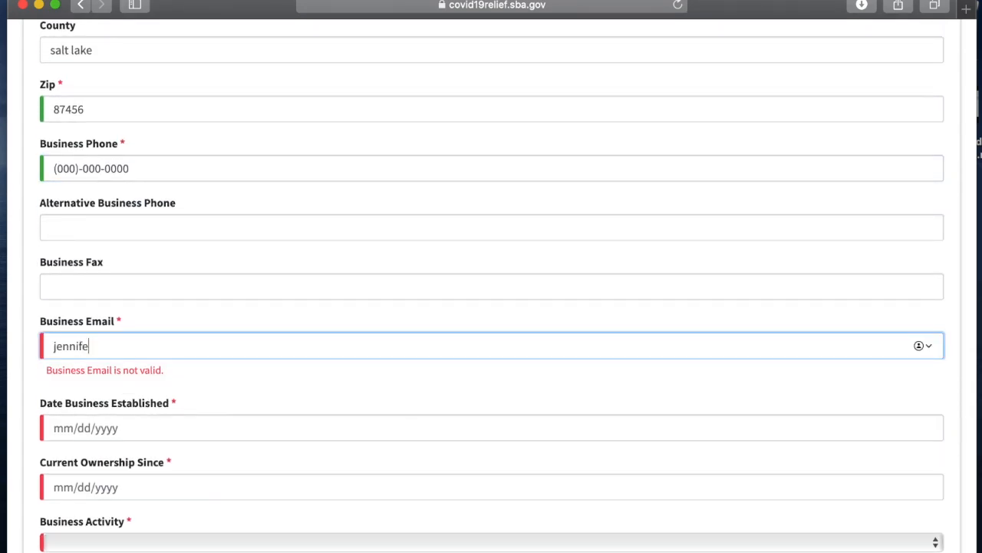
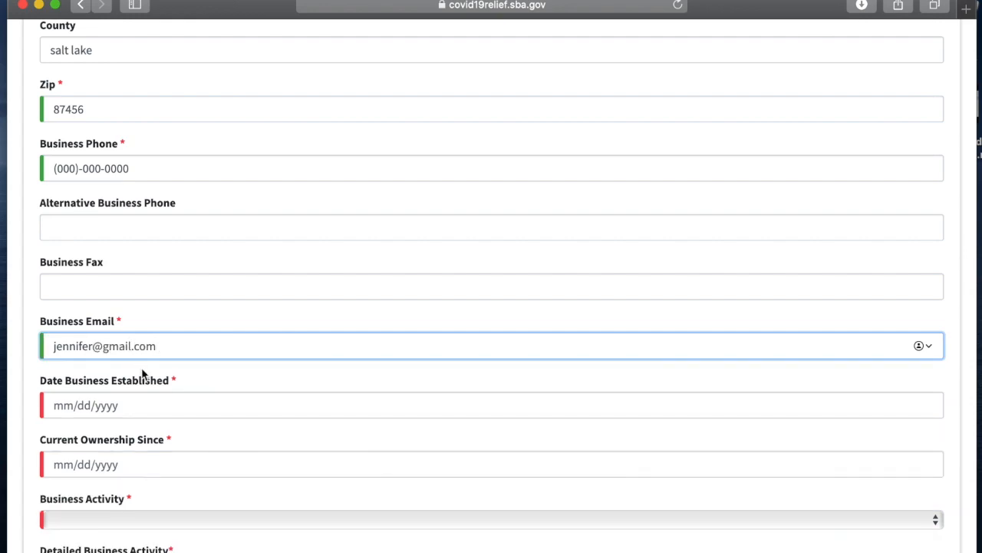
scroll(142, 375, down, 3)
scroll(142, 375, down, 2)
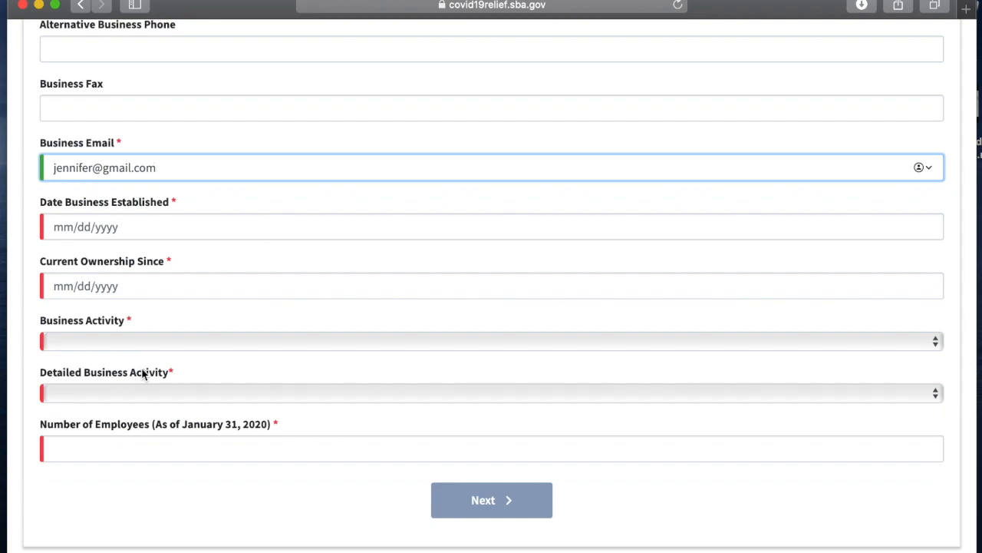
Step: Enter 01/10/2018 as both the date the business was established and the current ownership date
click(178, 221)
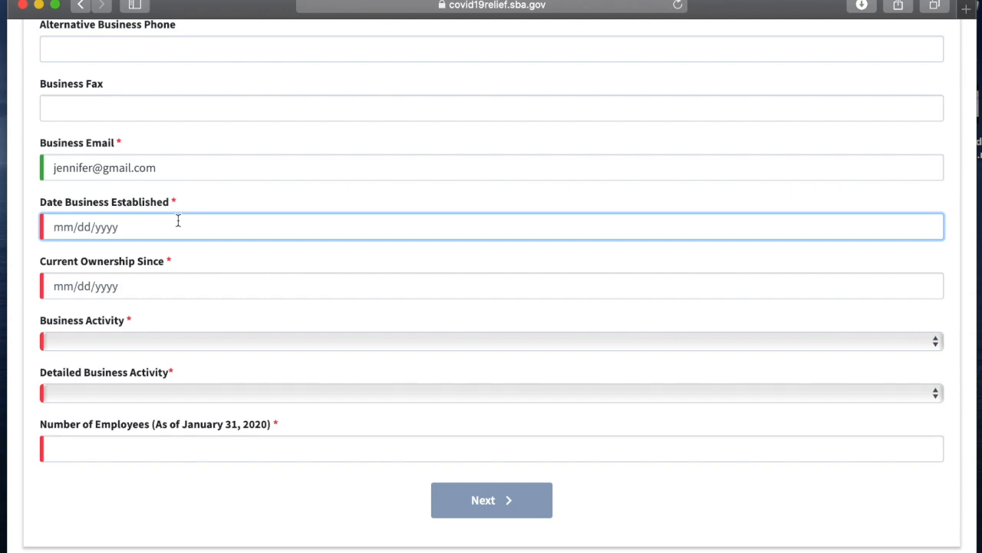
text(01/10/2018)
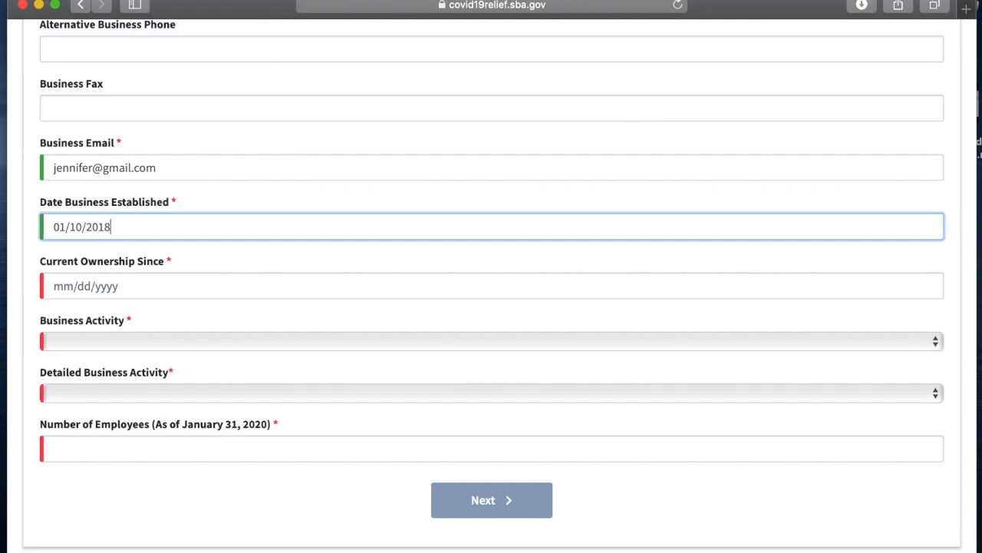
click(167, 286)
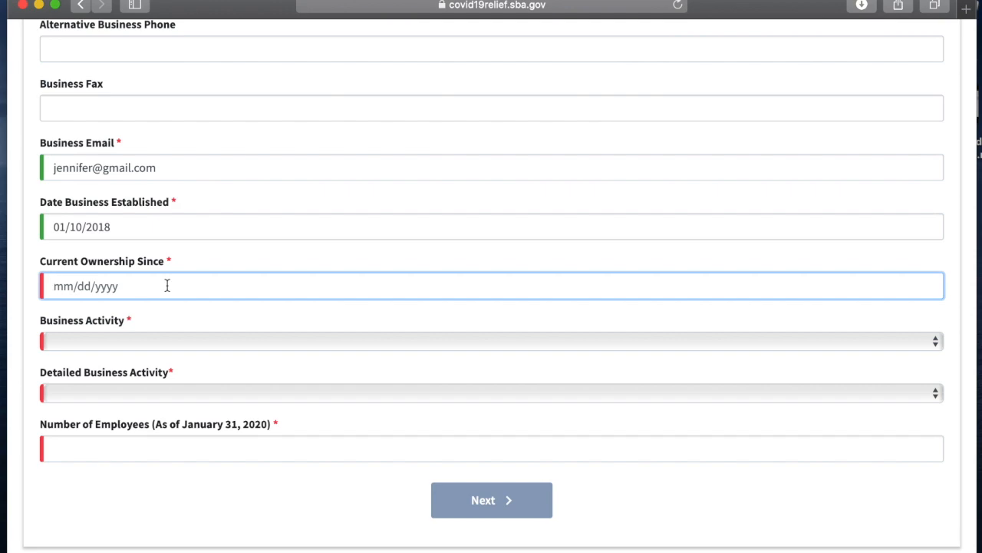
text(01/10/2018)
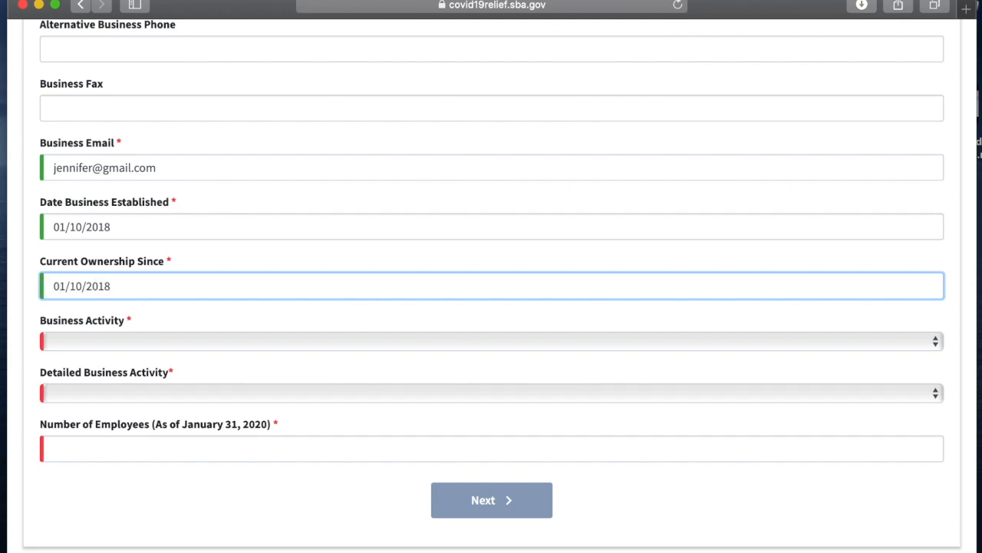
Step: Set the business activity to Real Estate and the detailed business activity to Property Management/Realty
scroll(164, 342, down, 2)
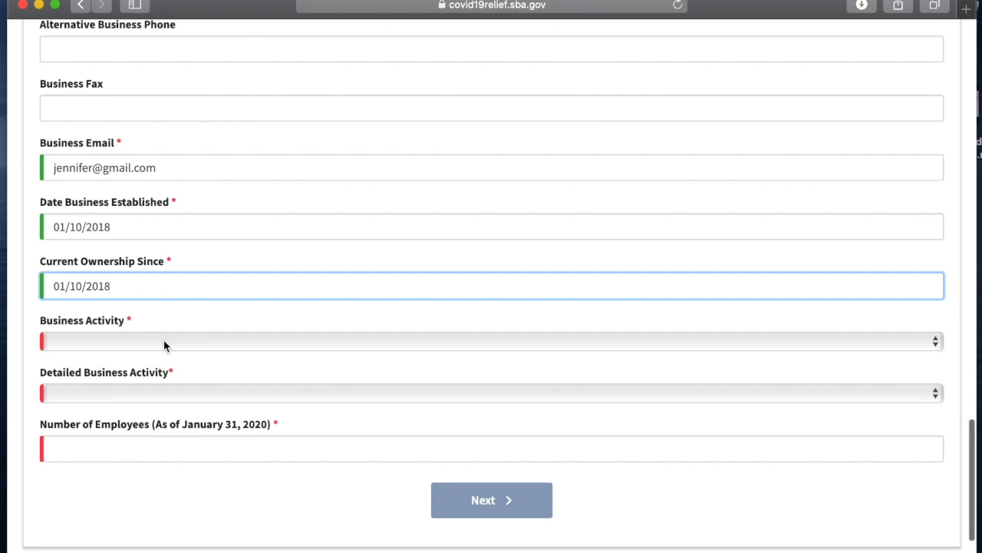
click(179, 300)
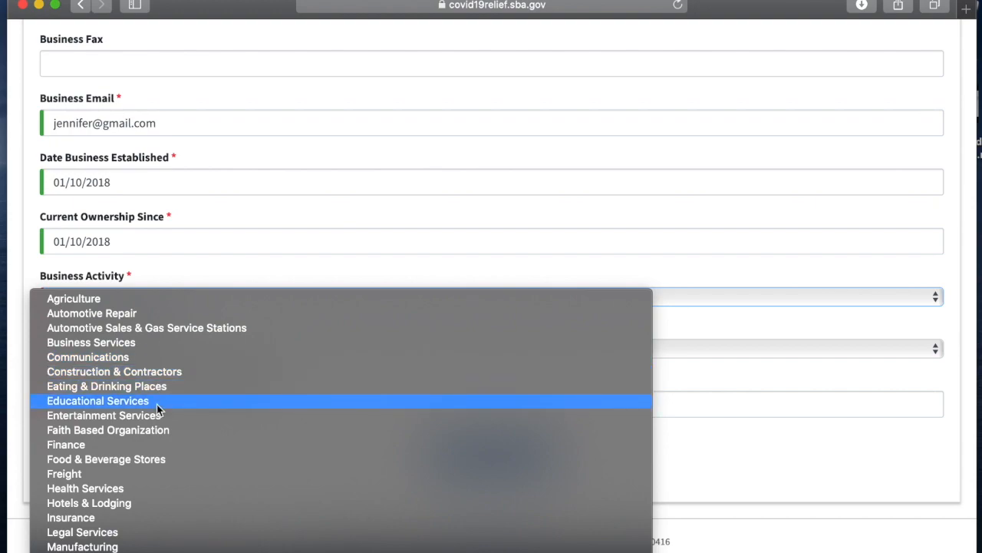
scroll(157, 404, down, 2)
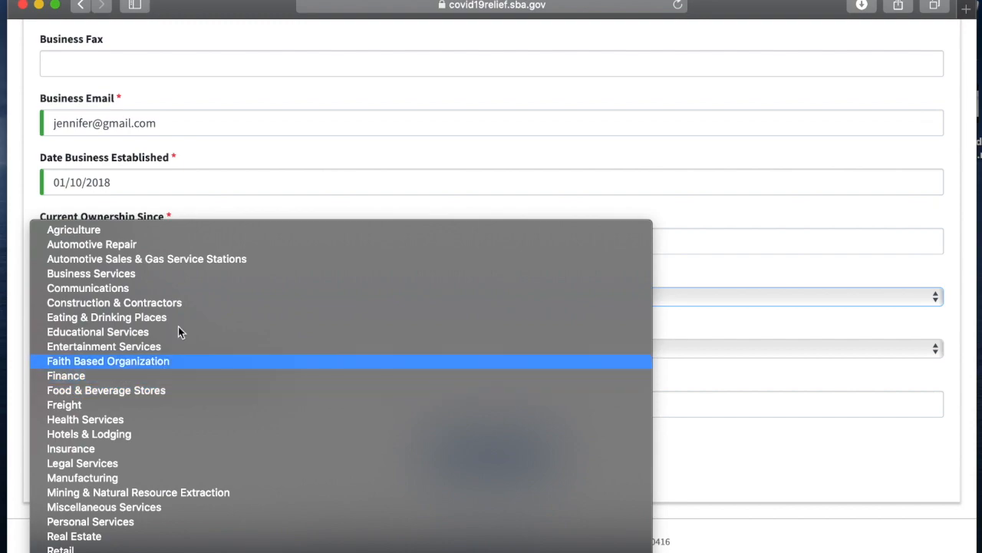
click(117, 541)
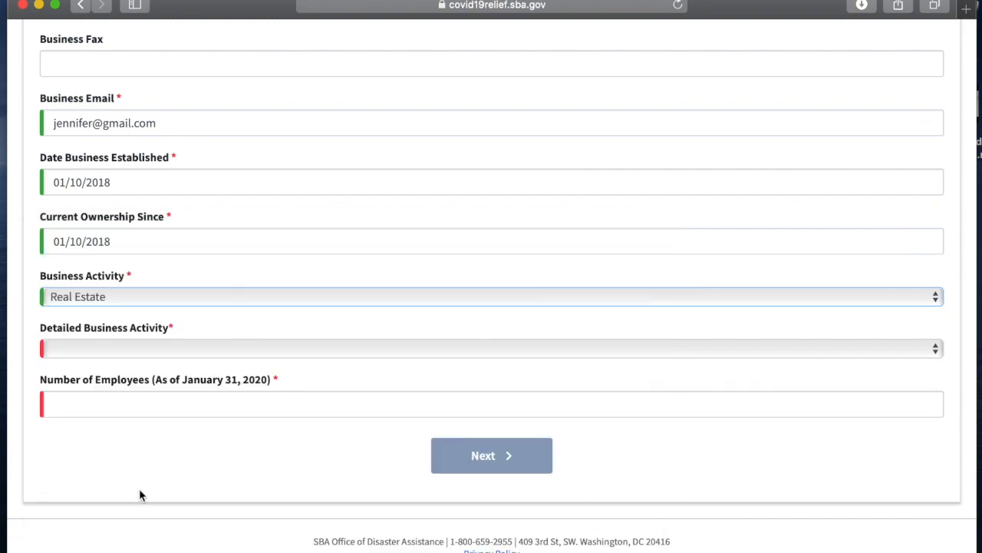
click(146, 349)
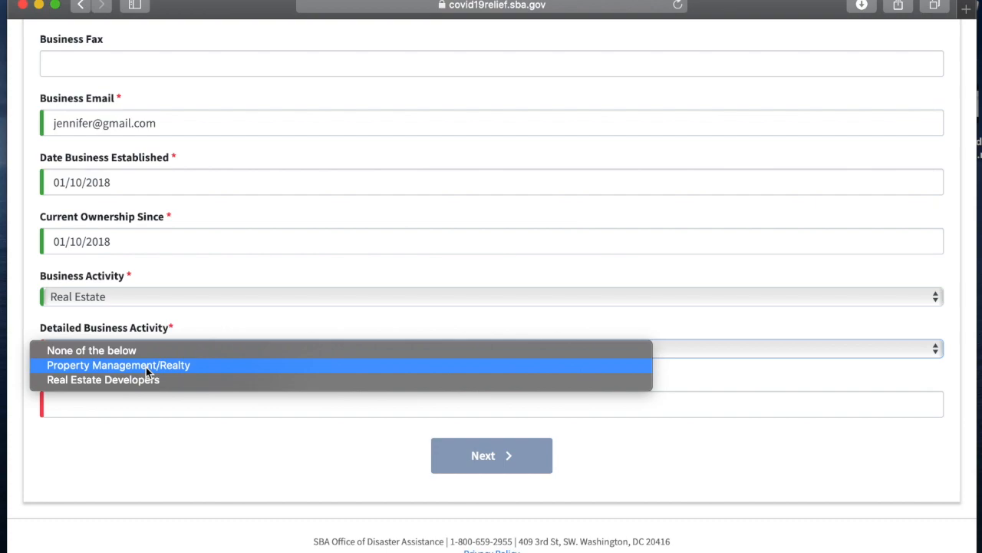
click(146, 367)
Step: Enter 0 as the number of employees and proceed to the business owners section
click(167, 401)
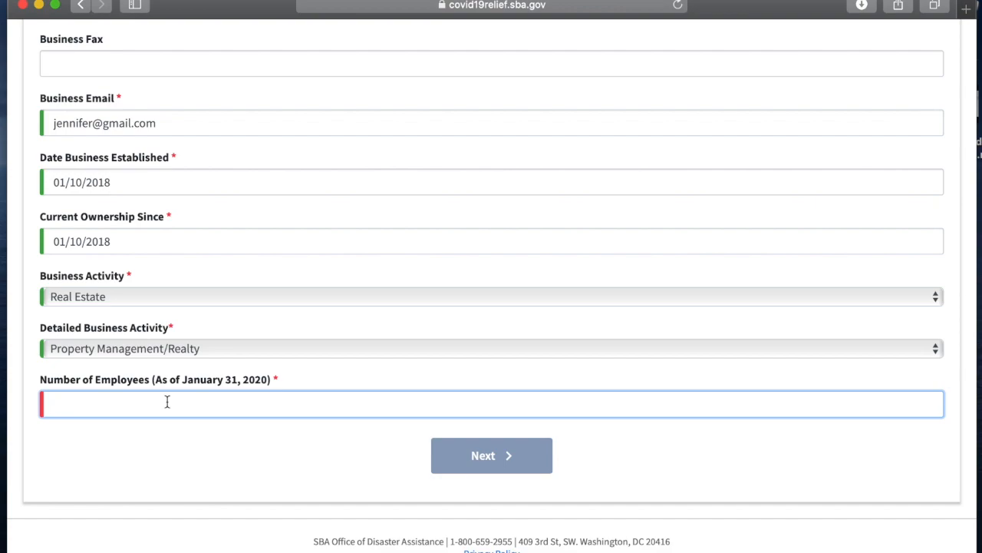
text(0)
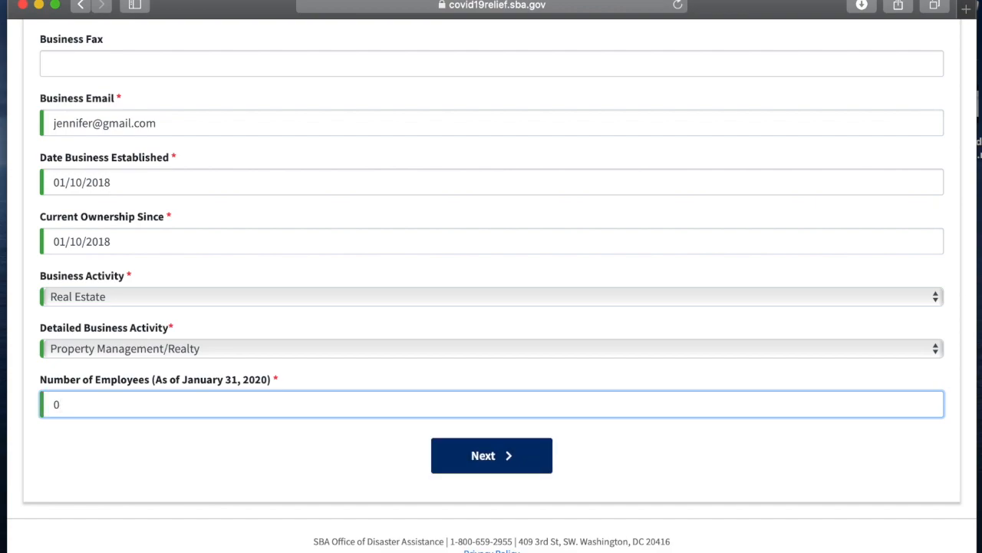
key(BackSpace)
text(1)
key(BackSpace)
text(0)
click(511, 460)
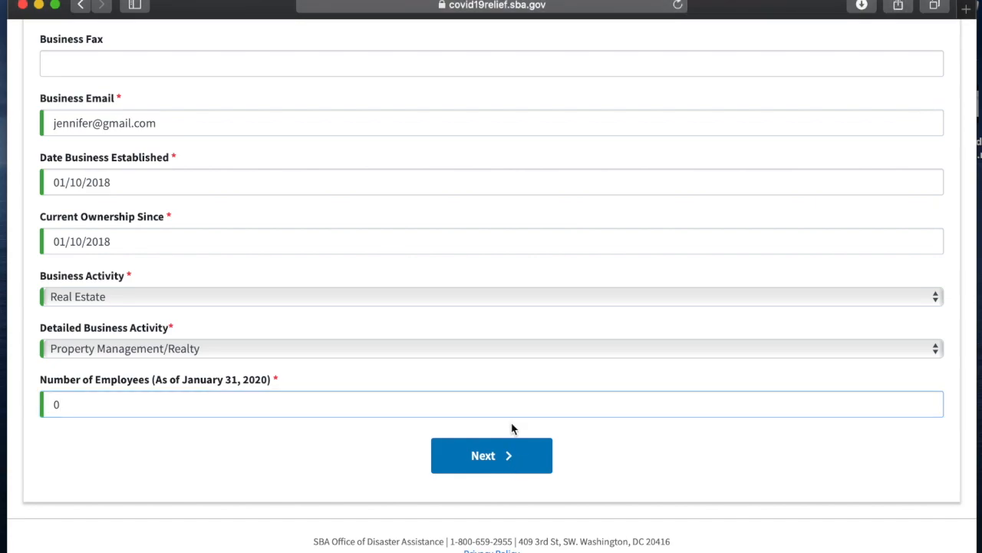
Step: Answer No to whether the business is owned by a business entity and proceed to Additional Information
scroll(352, 399, down, 10)
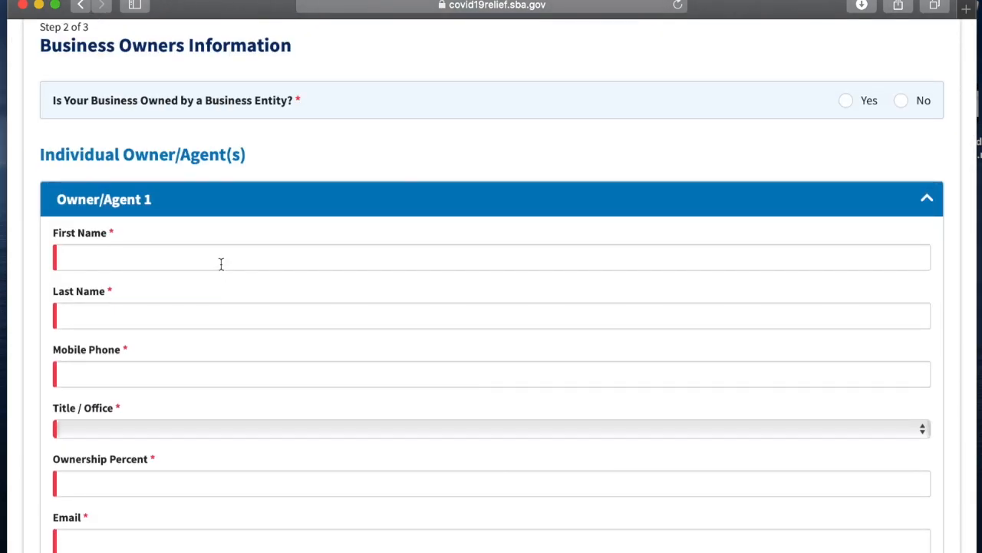
click(221, 263)
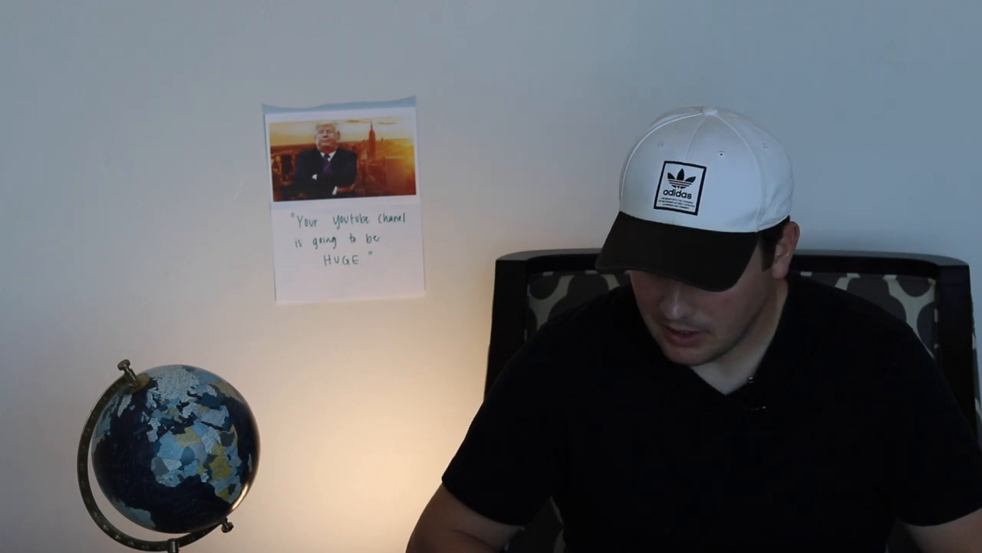
scroll(386, 418, down, 4)
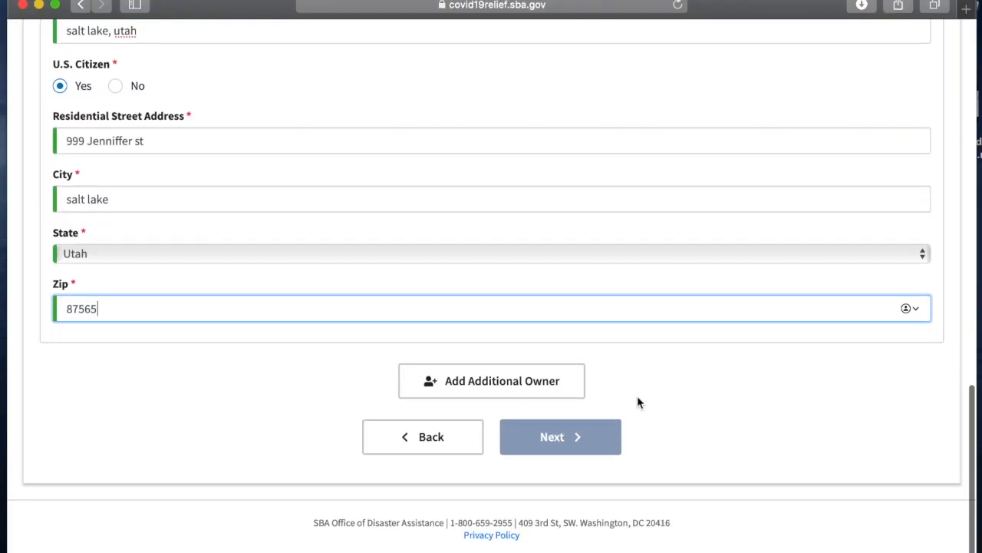
scroll(637, 399, up, 12)
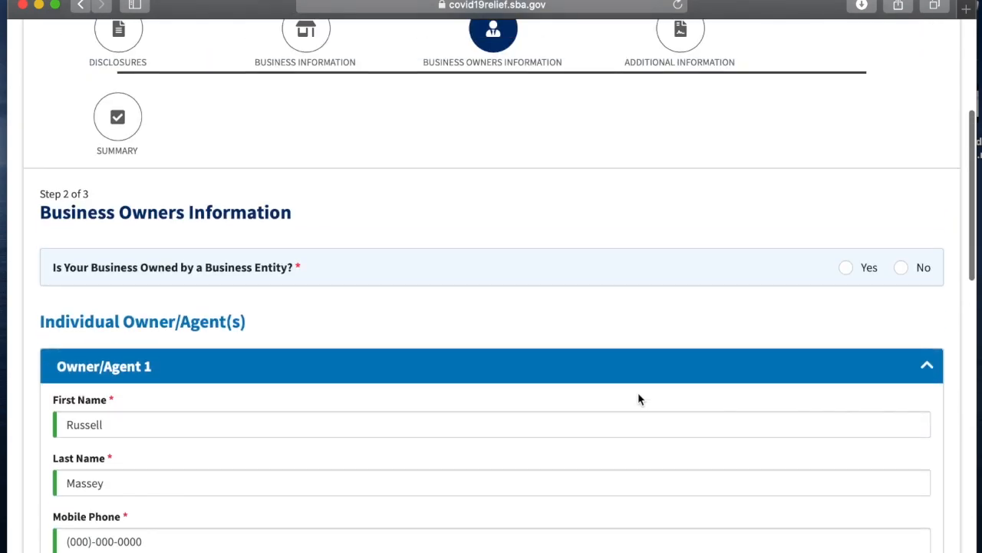
scroll(638, 399, up, 2)
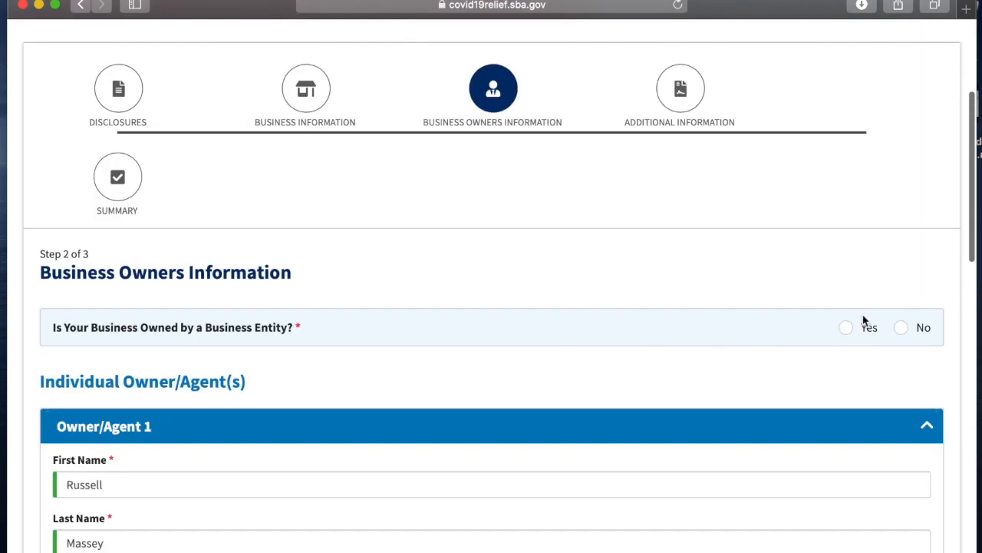
click(905, 328)
scroll(790, 344, down, 2)
scroll(792, 350, down, 1)
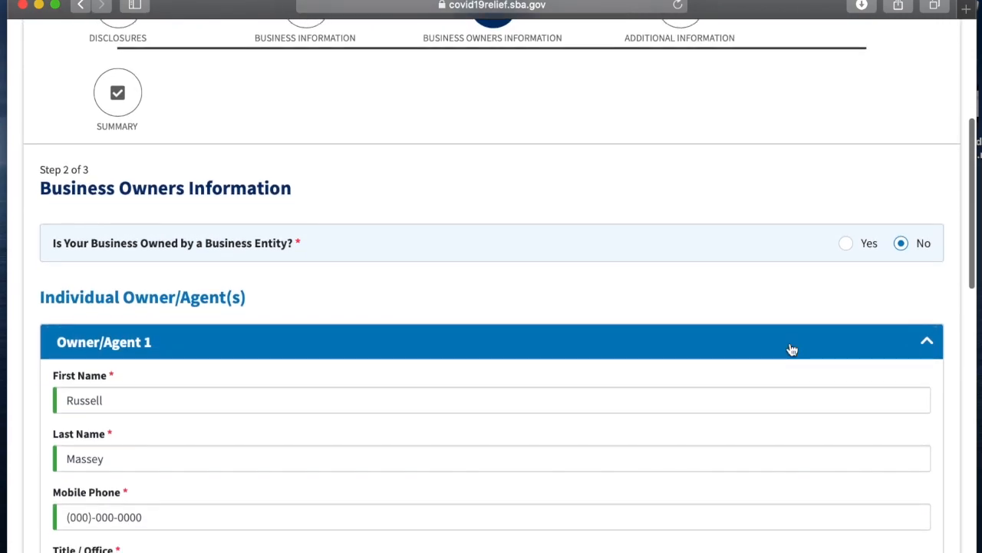
scroll(792, 350, down, 10)
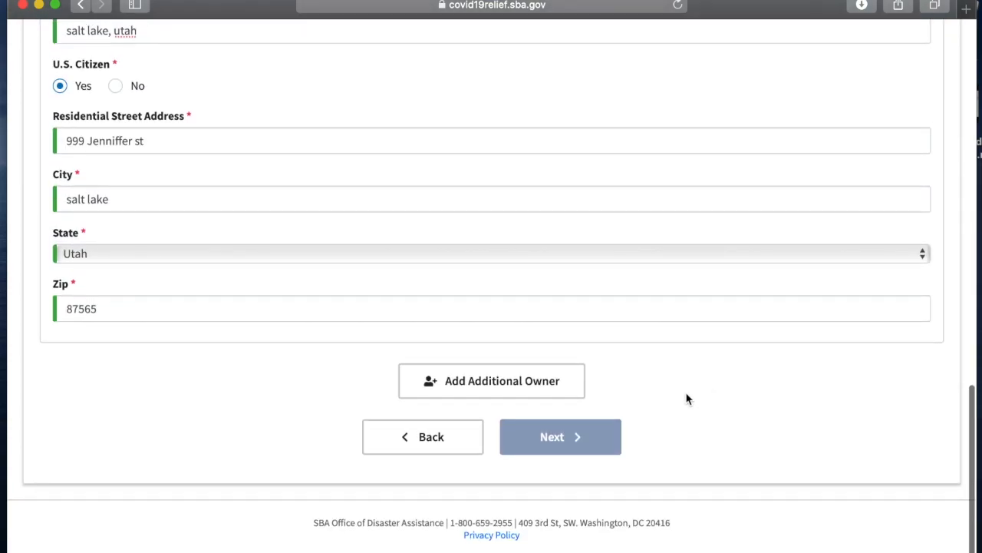
click(564, 436)
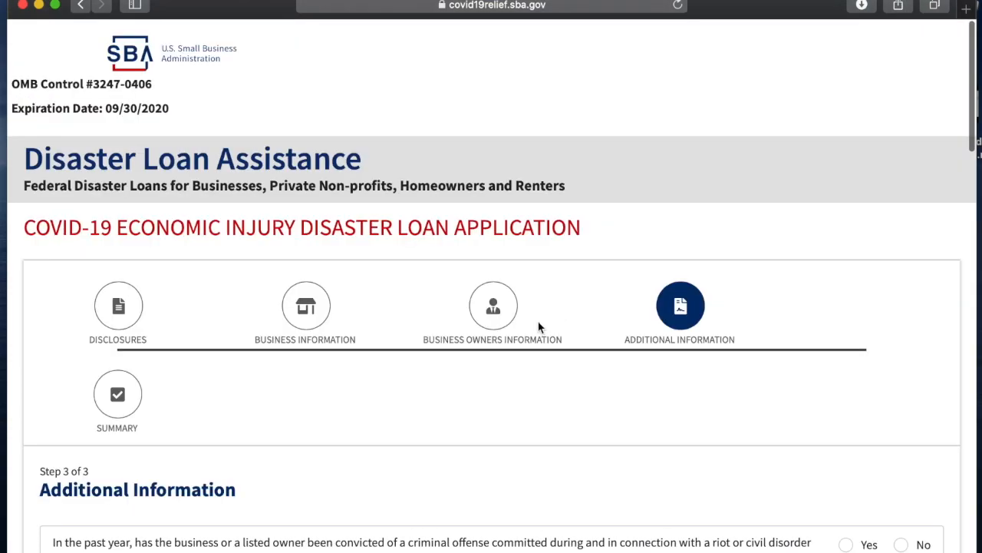
Step: Answer No to the question about criminal offenses related to riots, disasters or obscene products
scroll(492, 409, down, 6)
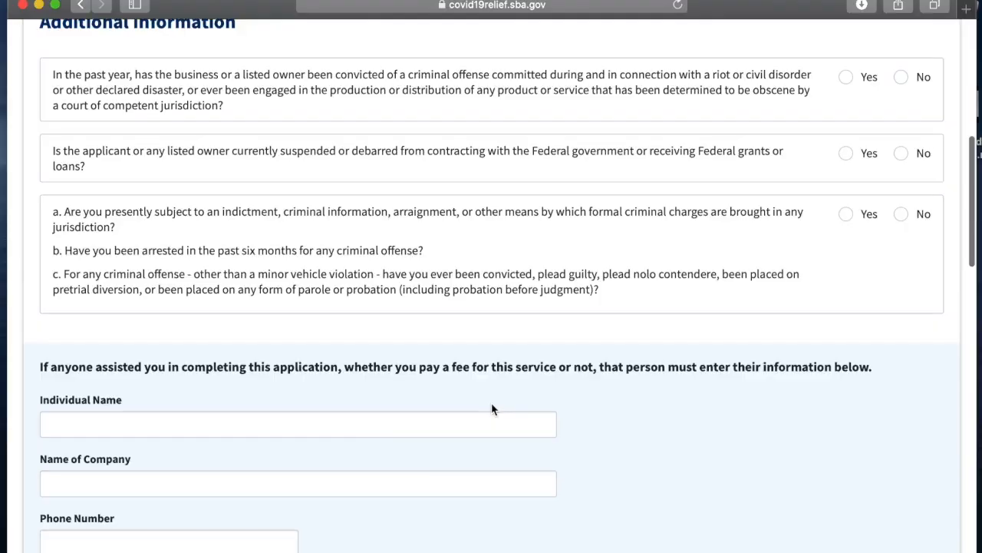
click(902, 77)
scroll(493, 352, down, 3)
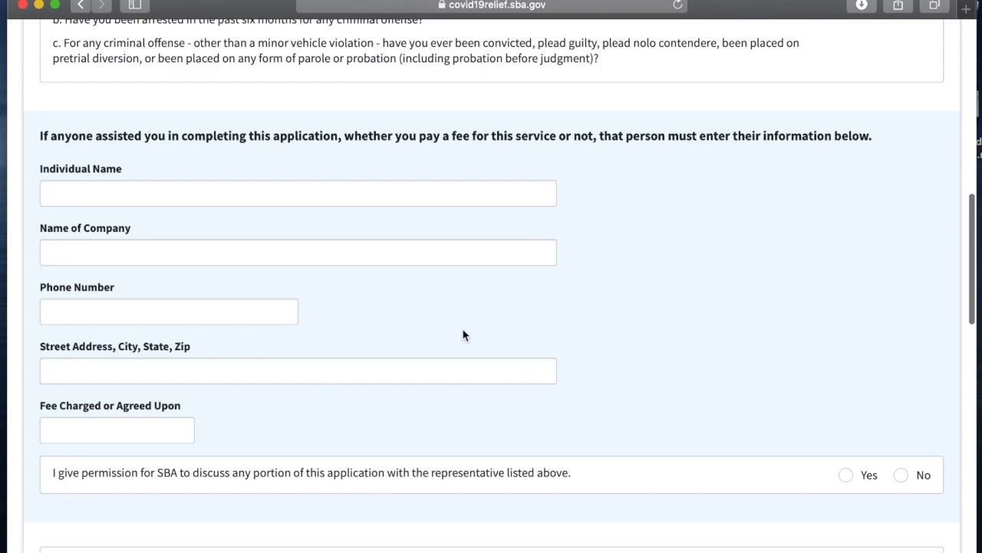
scroll(601, 279, down, 5)
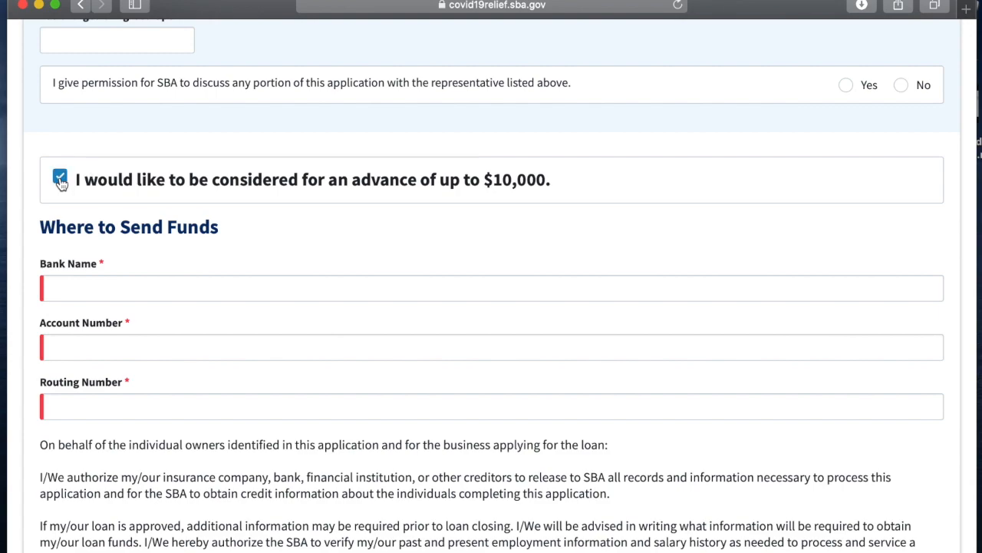
scroll(154, 238, down, 2)
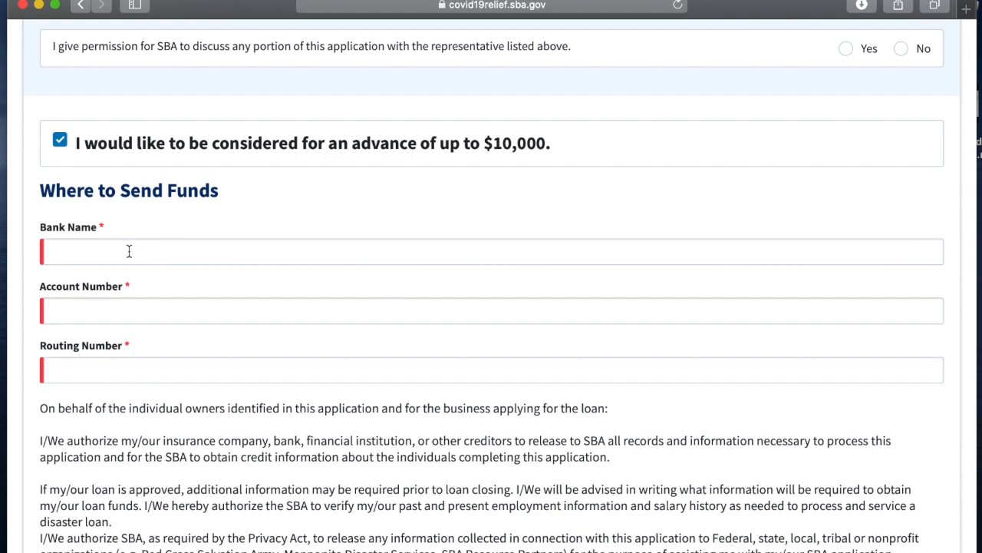
Step: Enter chase as the bank name and fill in the bank account and routing numbers
click(128, 251)
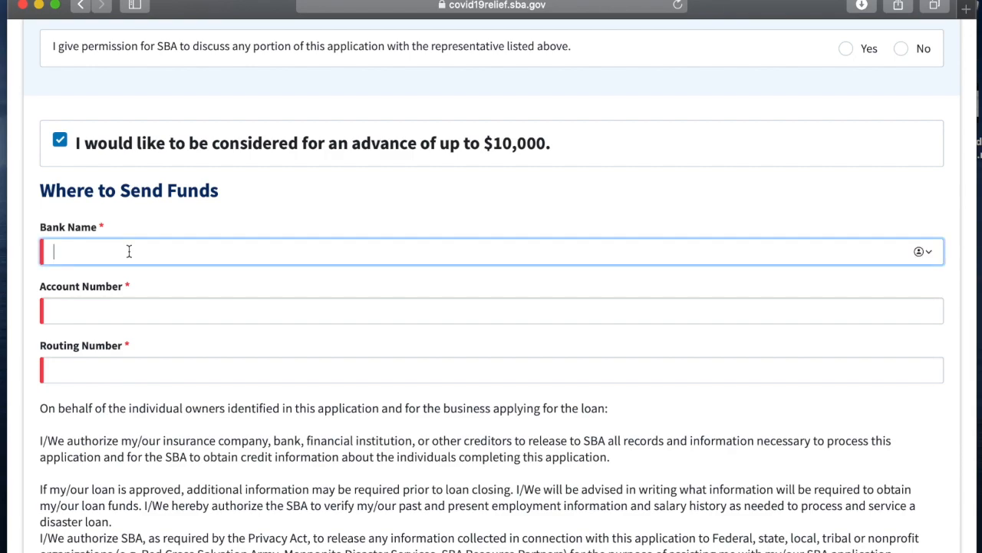
click(152, 318)
click(185, 376)
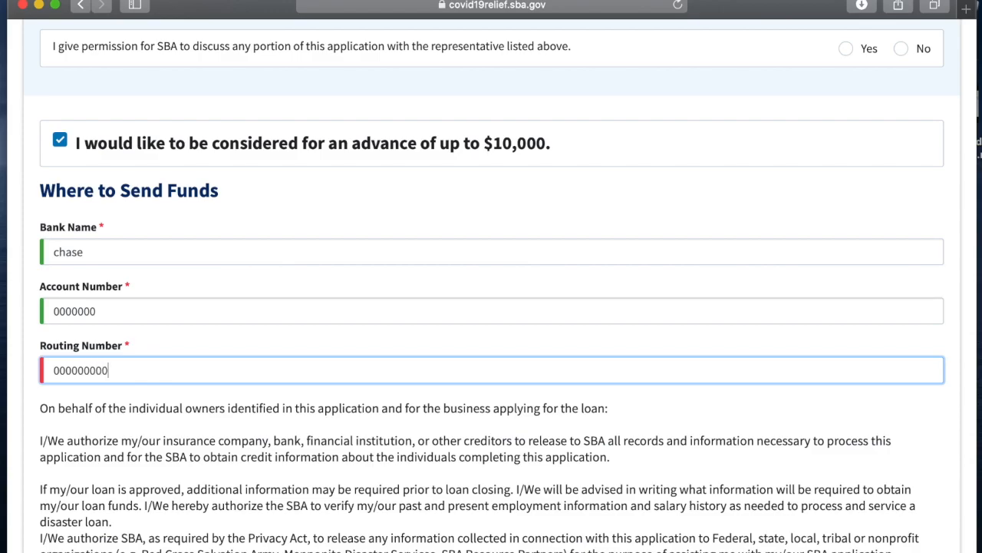
Step: Check the certification under penalty of perjury and continue to the summary page
scroll(36, 360, down, 10)
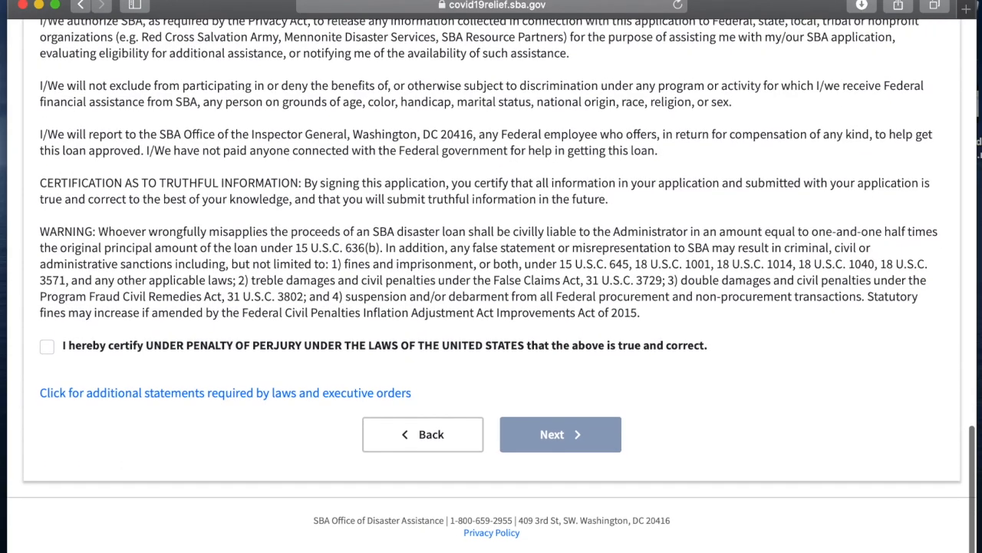
click(45, 354)
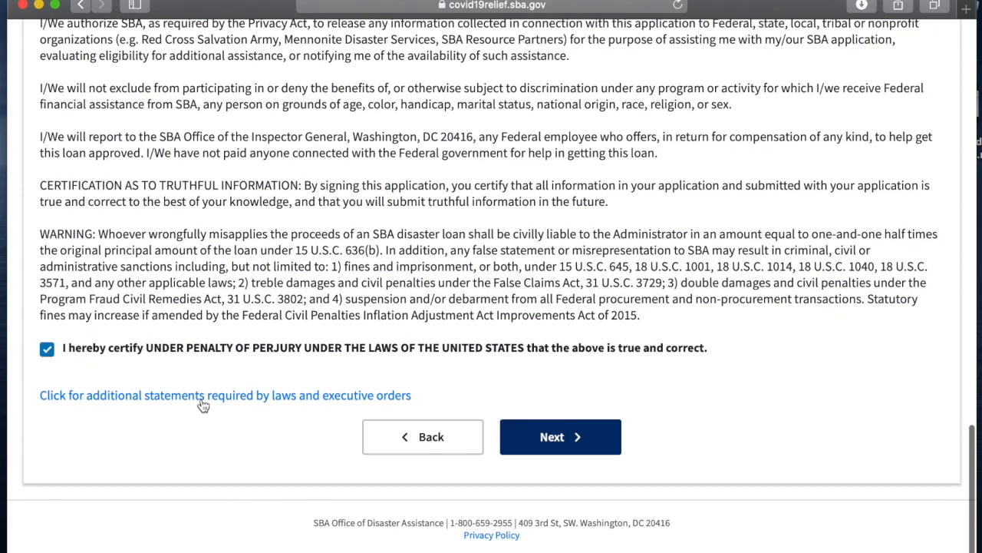
click(551, 433)
Step: Review the application summary and tick the I'm not a robot reCAPTCHA box
scroll(267, 456, down, 7)
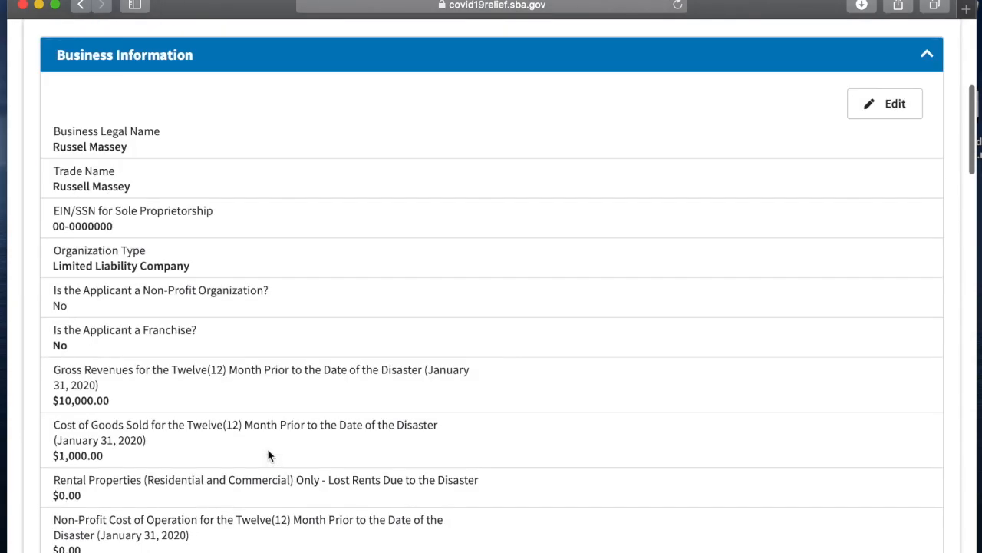
scroll(268, 456, down, 15)
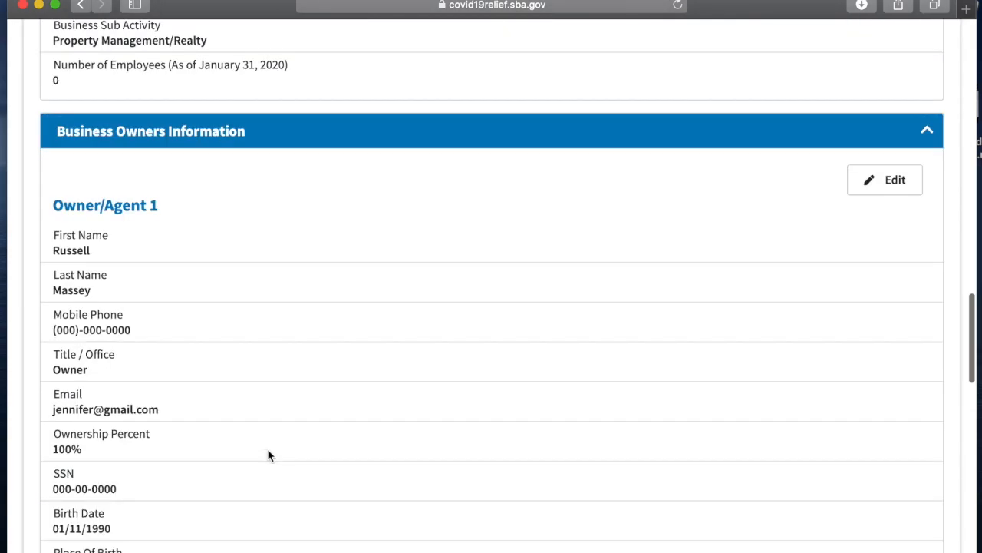
scroll(268, 455, down, 8)
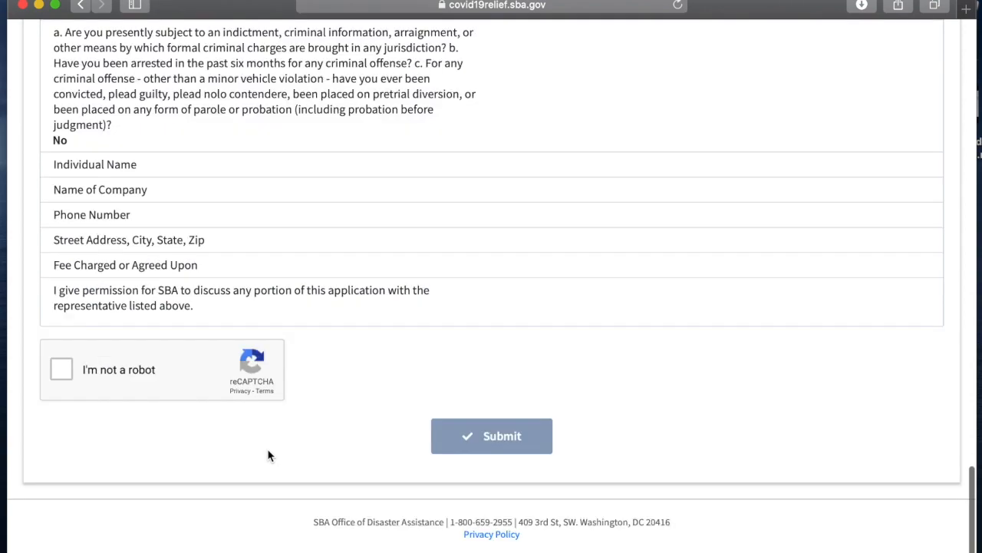
click(62, 369)
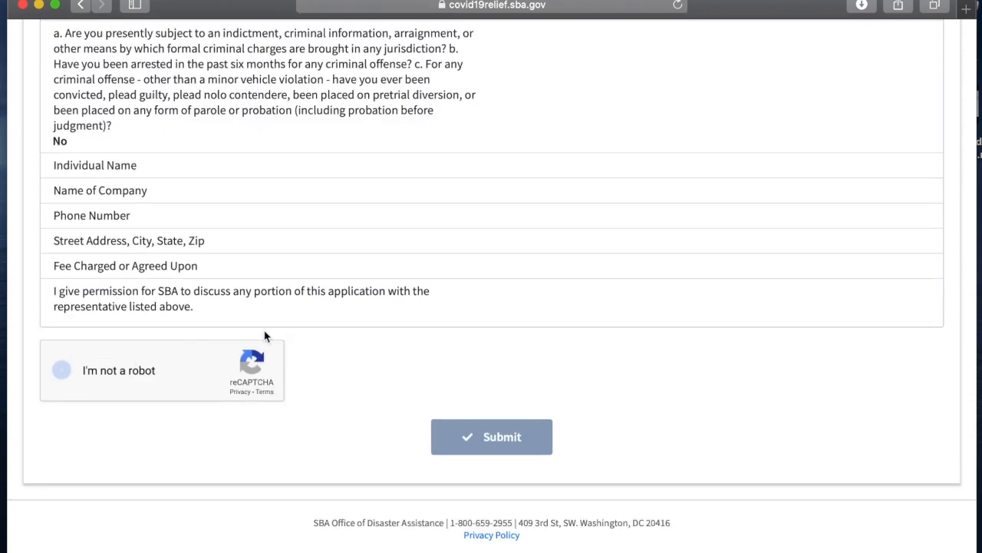